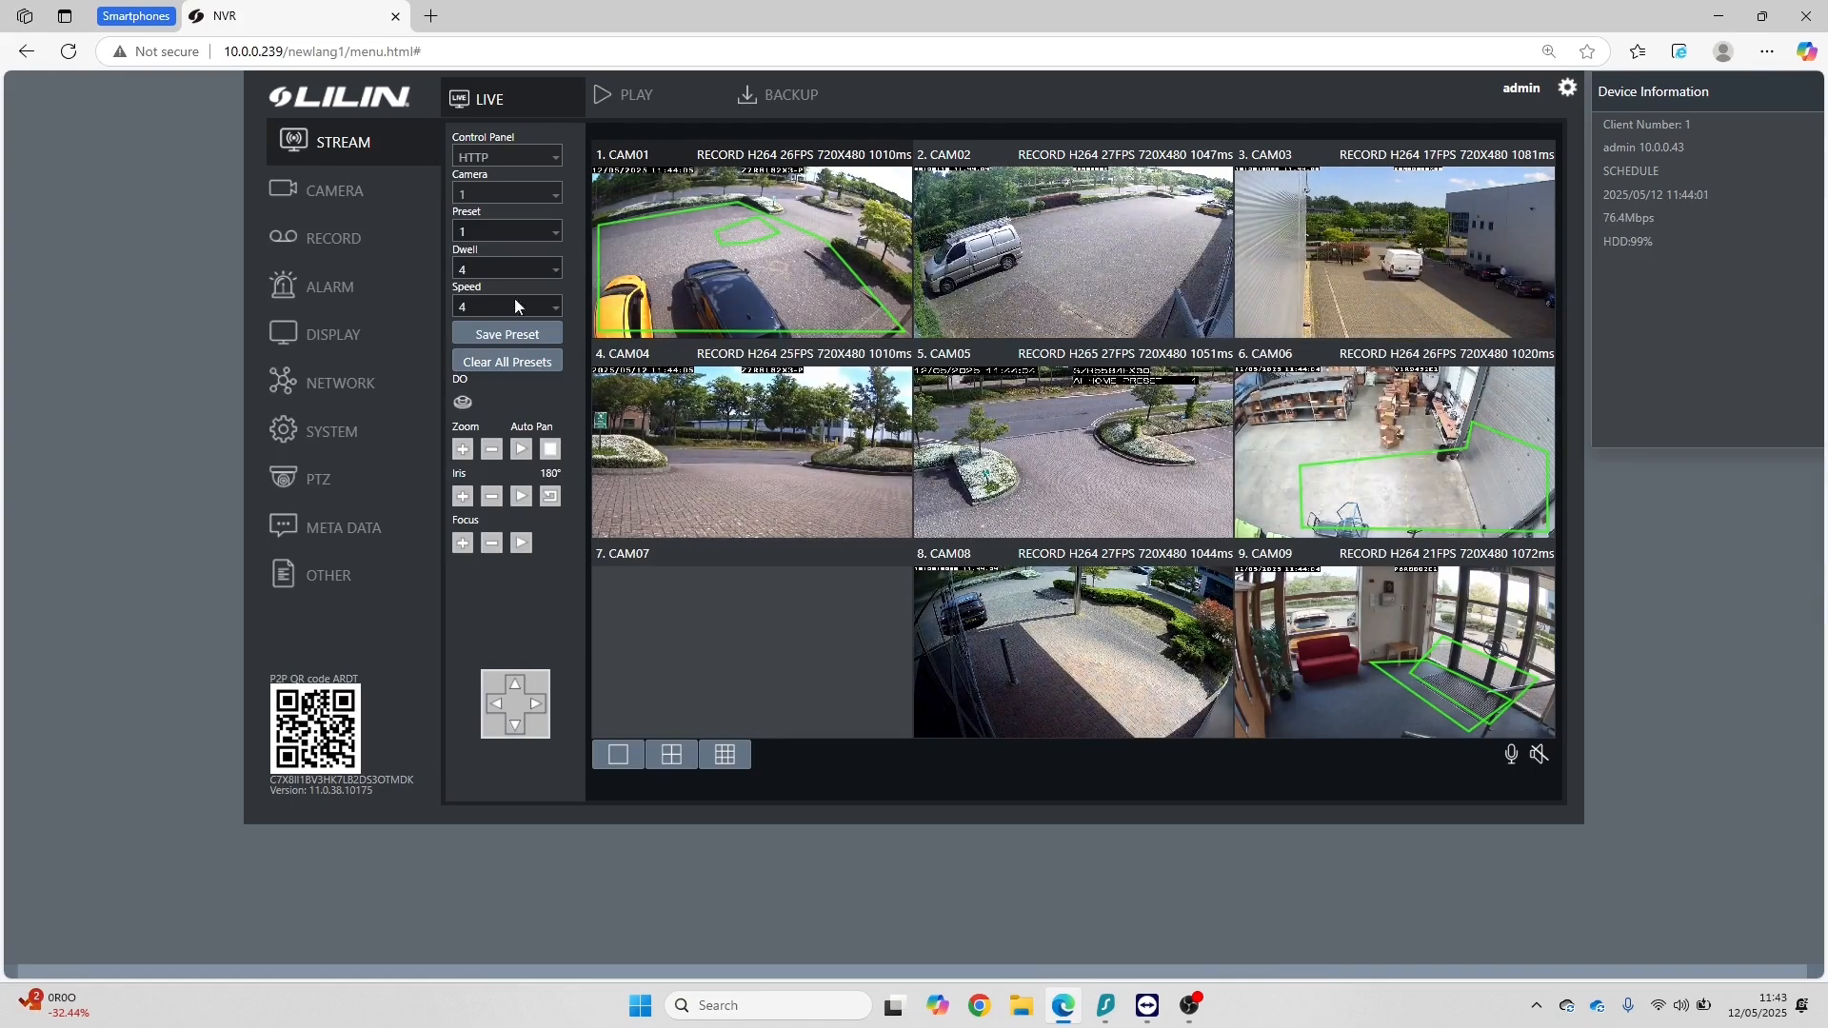
# Step: Set CAM07's camera source to IP Camera in the camera settings
pyautogui.click(326, 195)
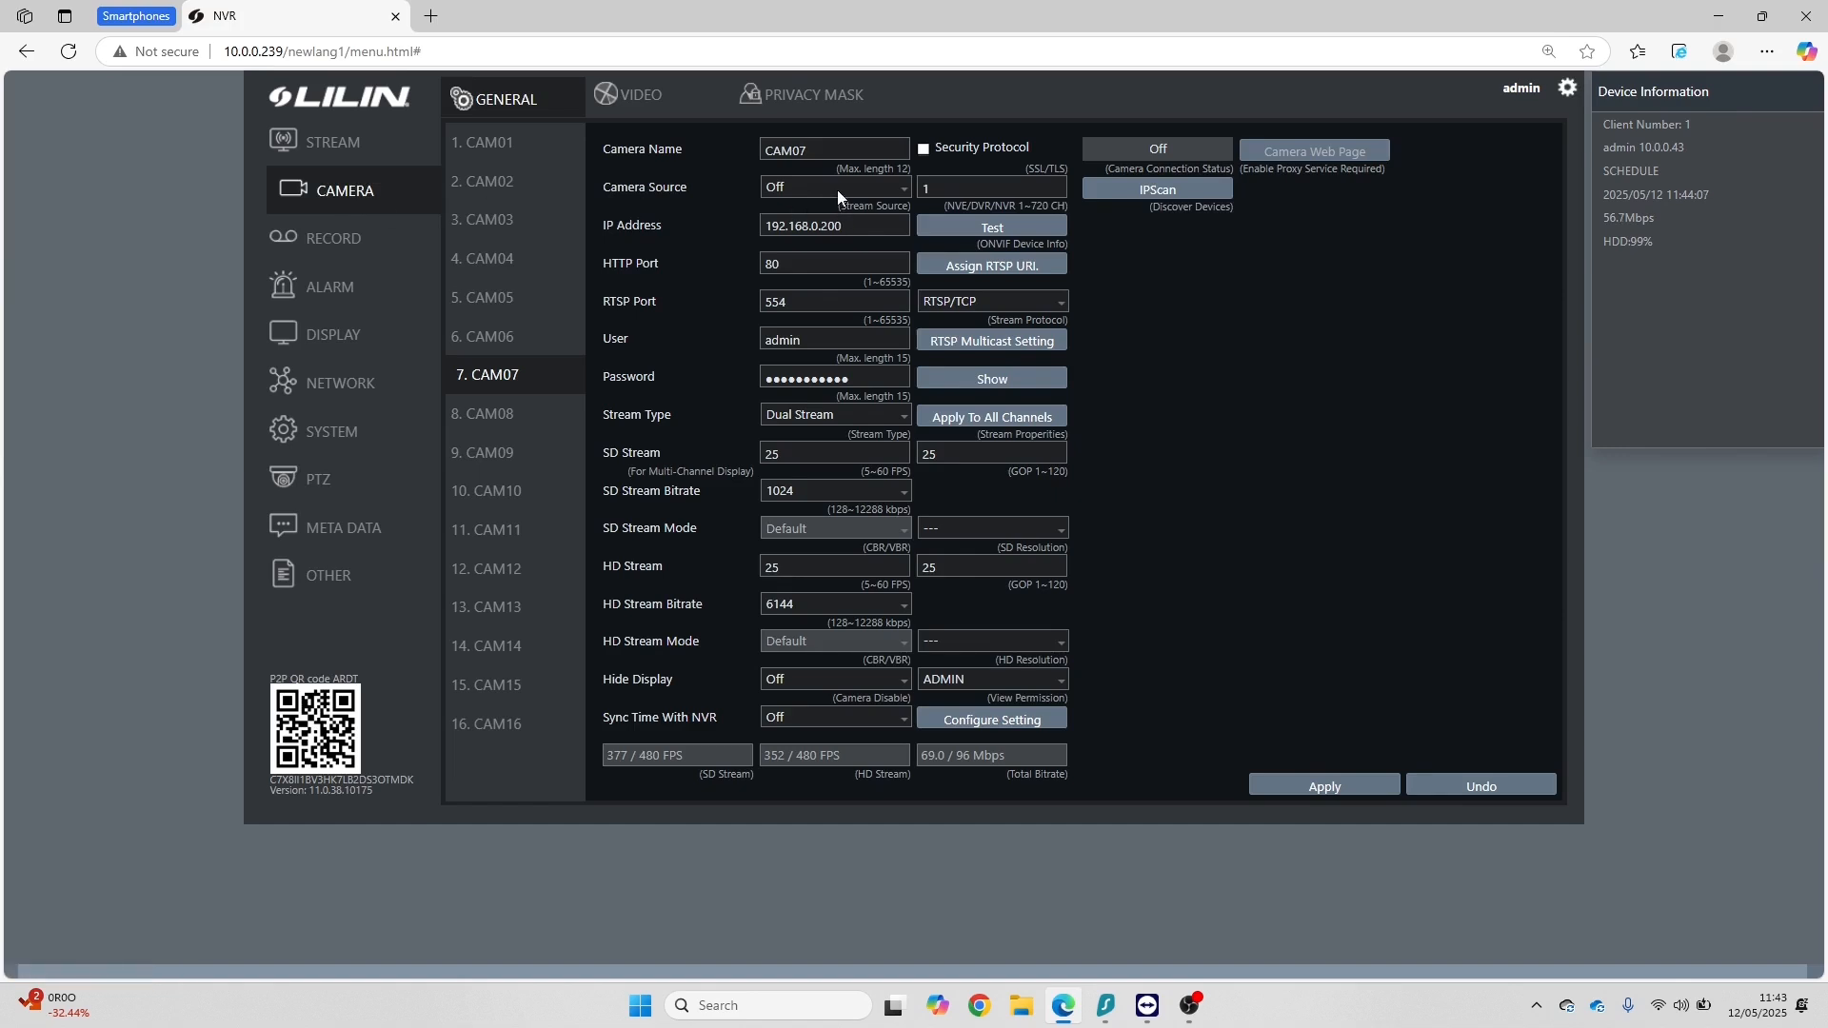
pyautogui.click(837, 191)
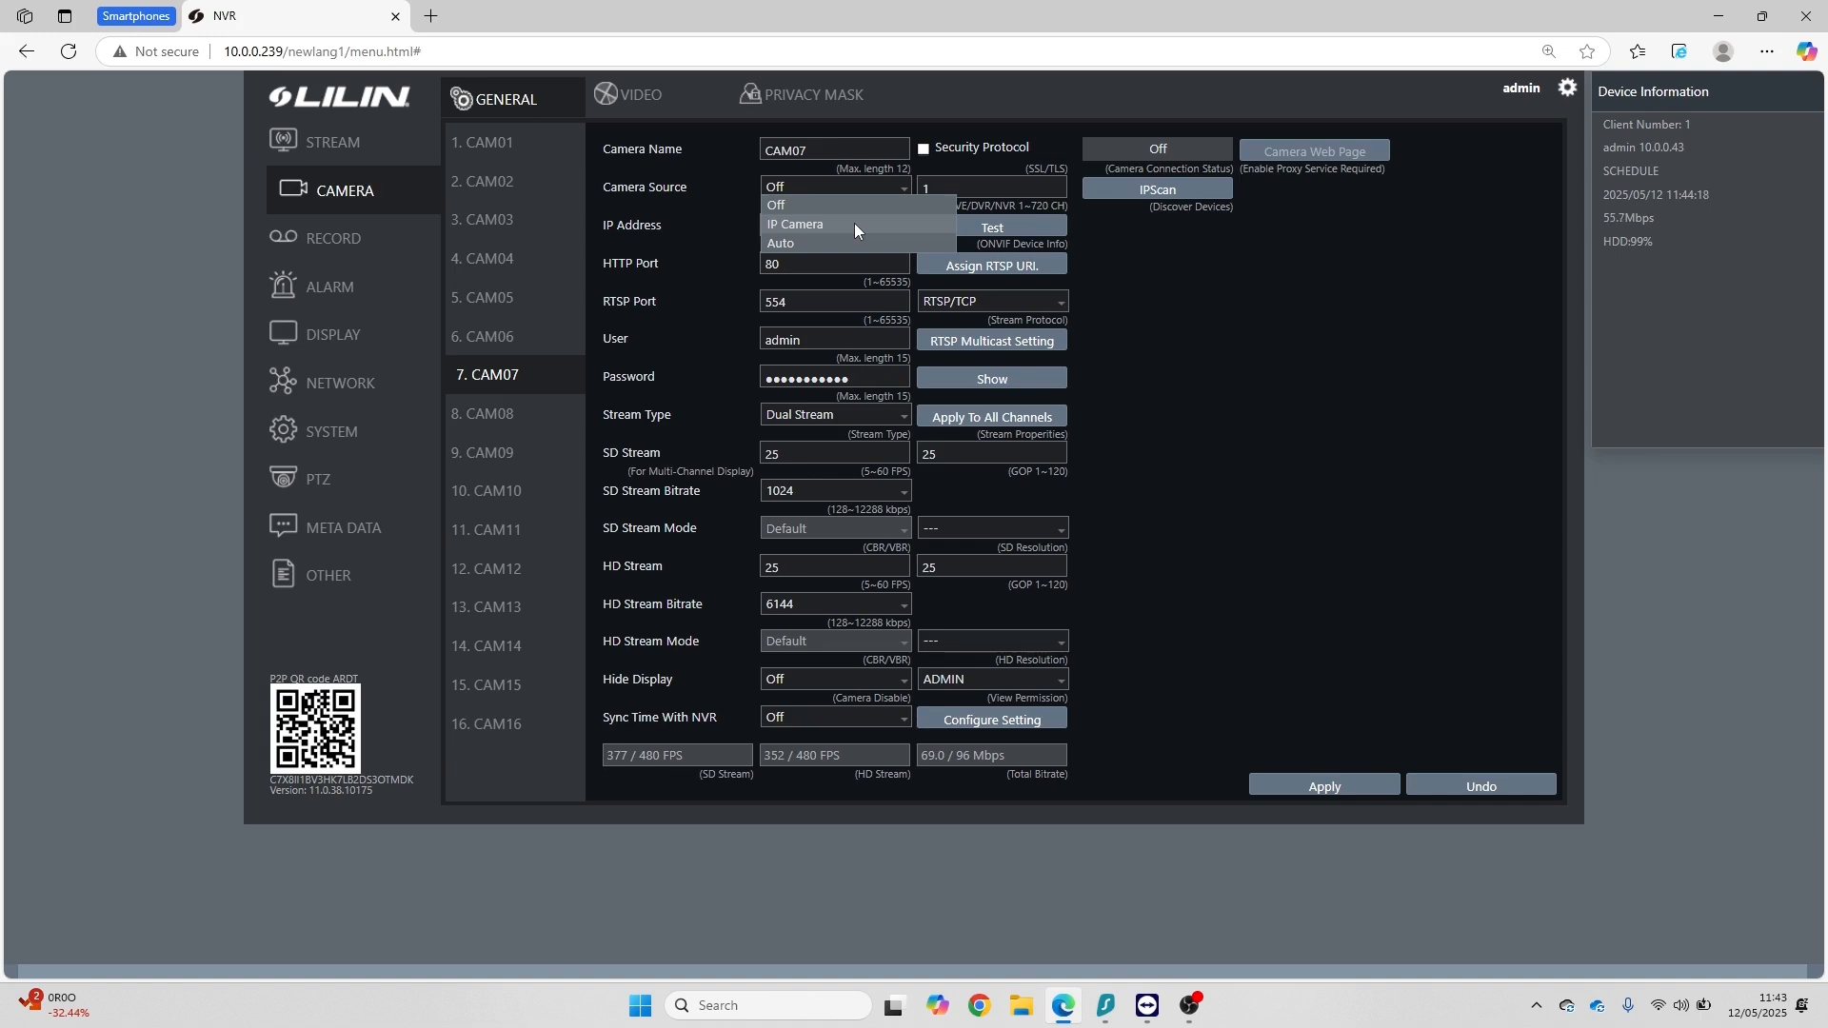
pyautogui.click(856, 225)
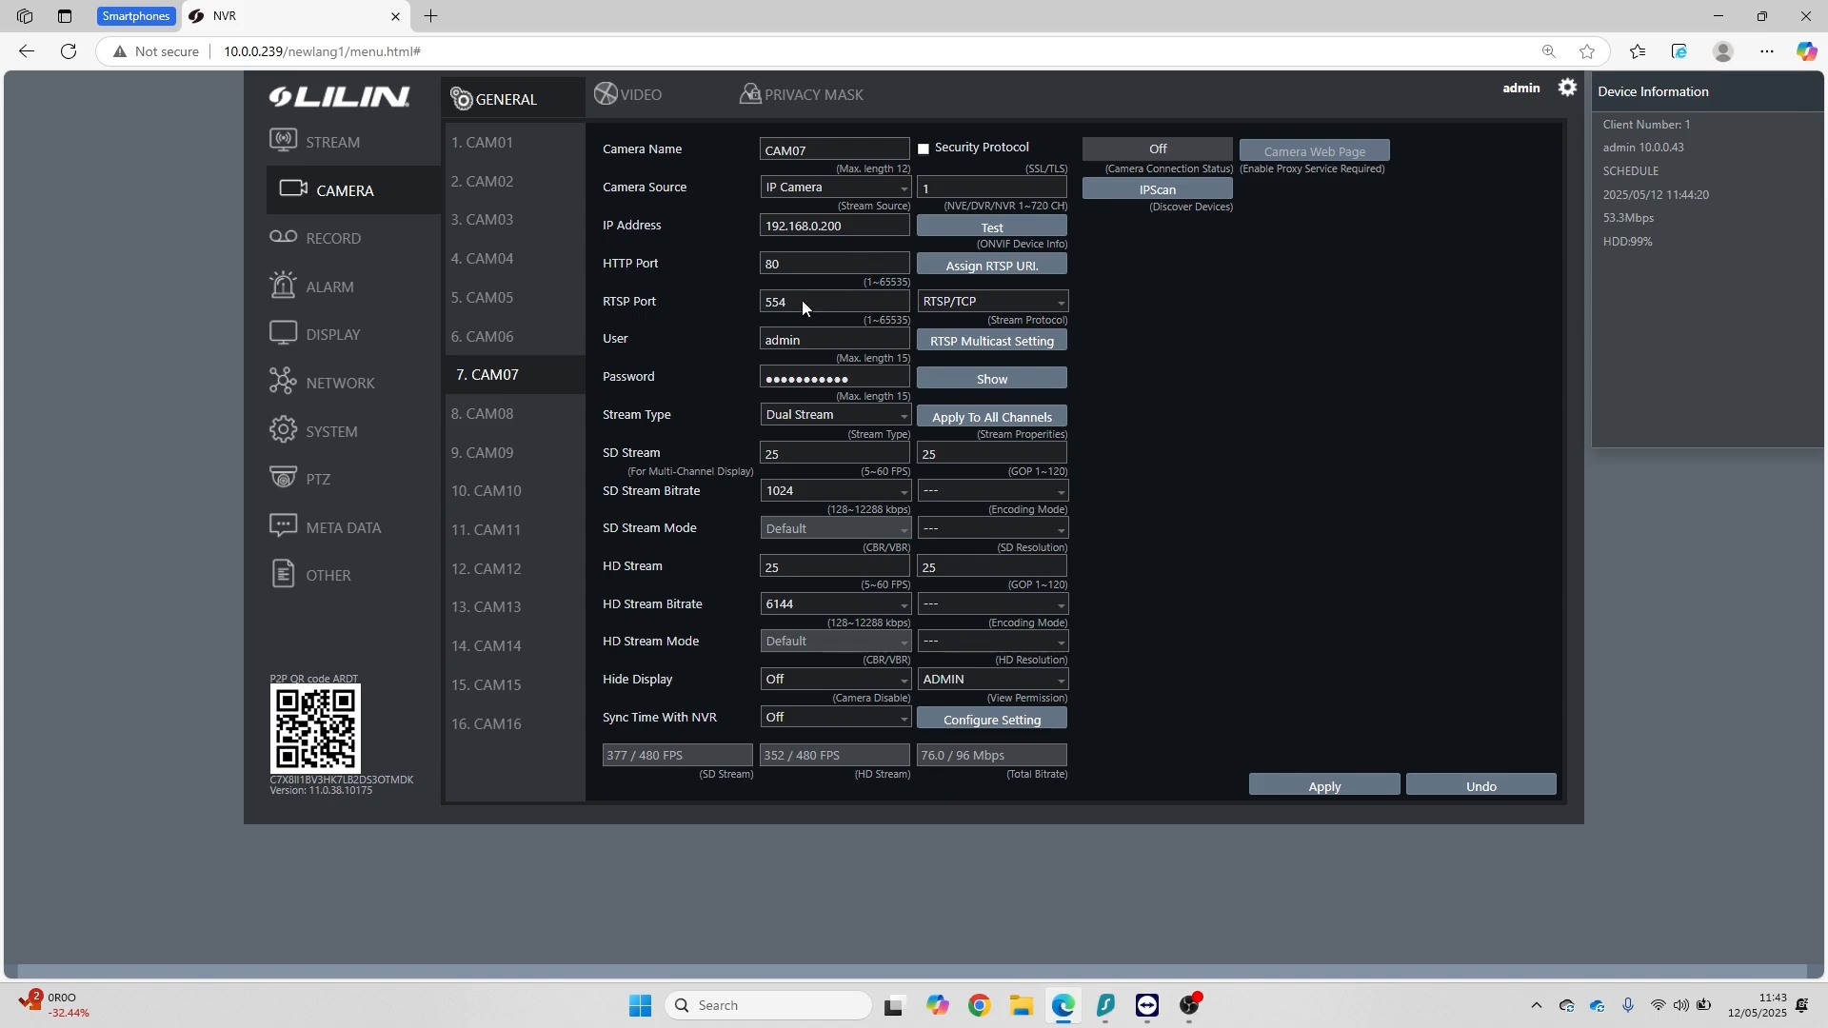
# Step: Set CAM07's IP address to 10.0.0.144, apply the settings, and check the live stream view
pyautogui.doubleClick(856, 226)
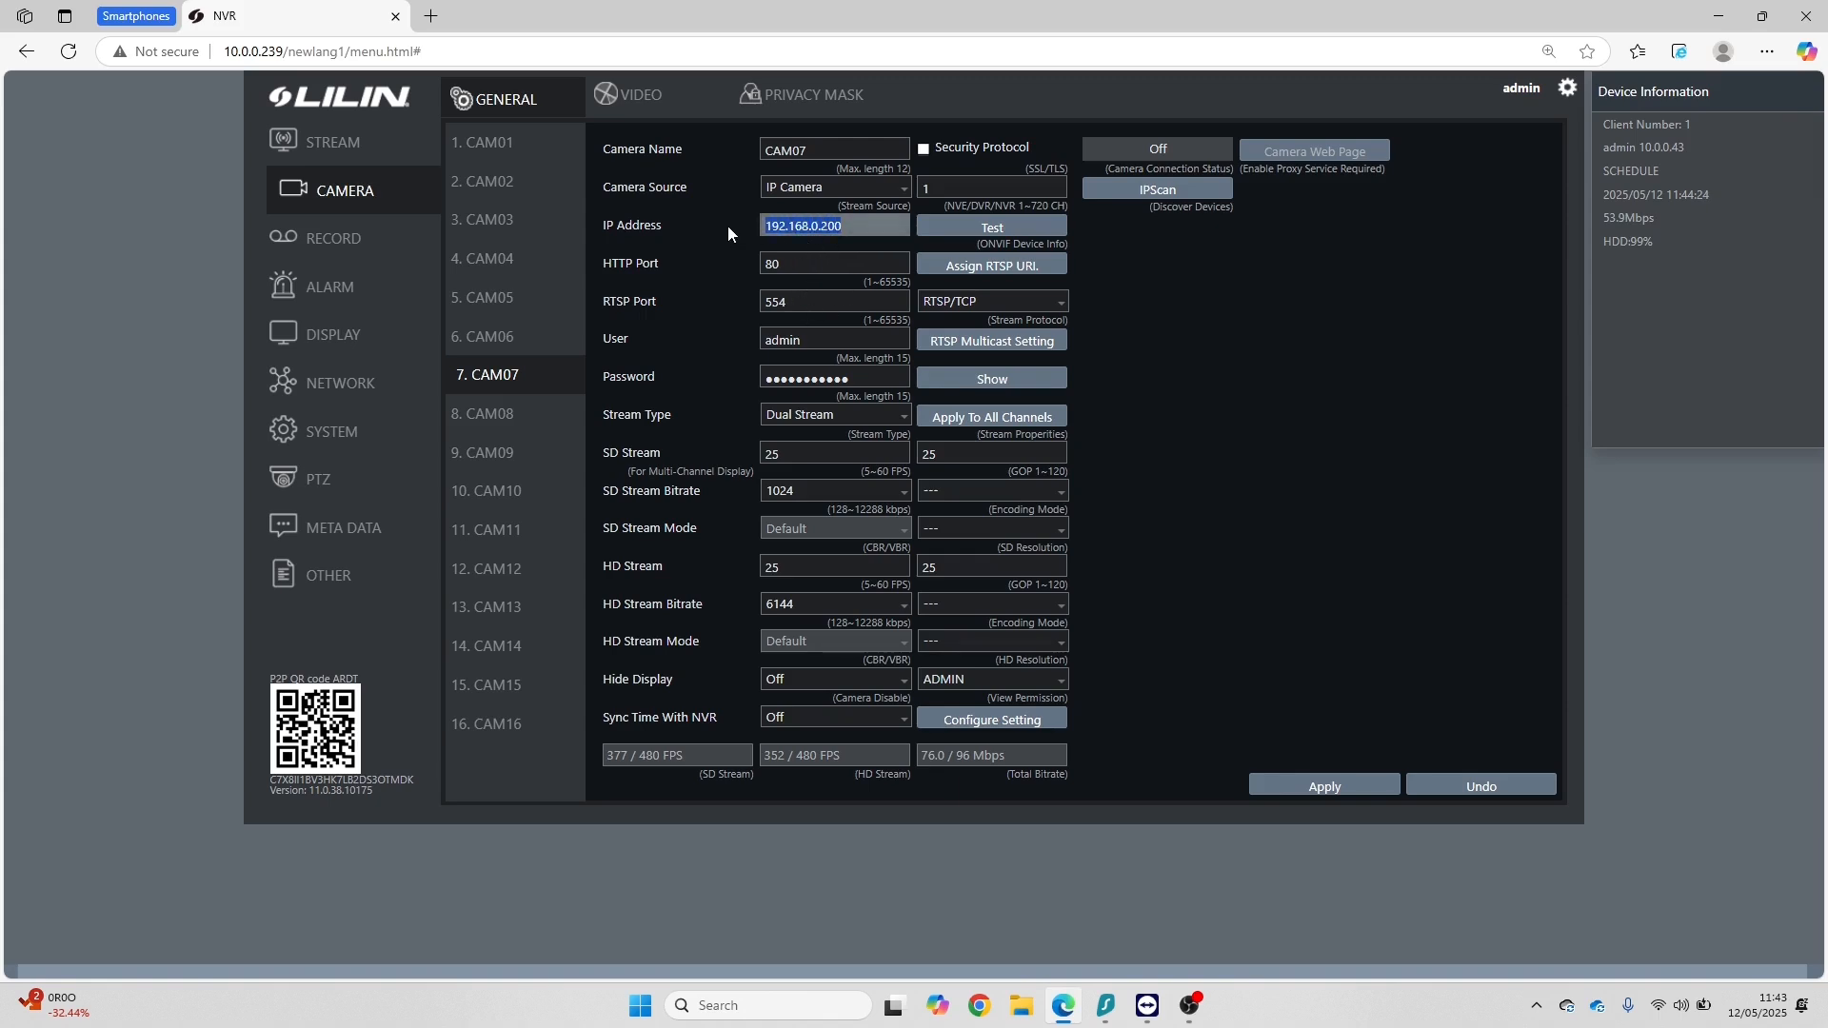
pyautogui.write('10.0.0')
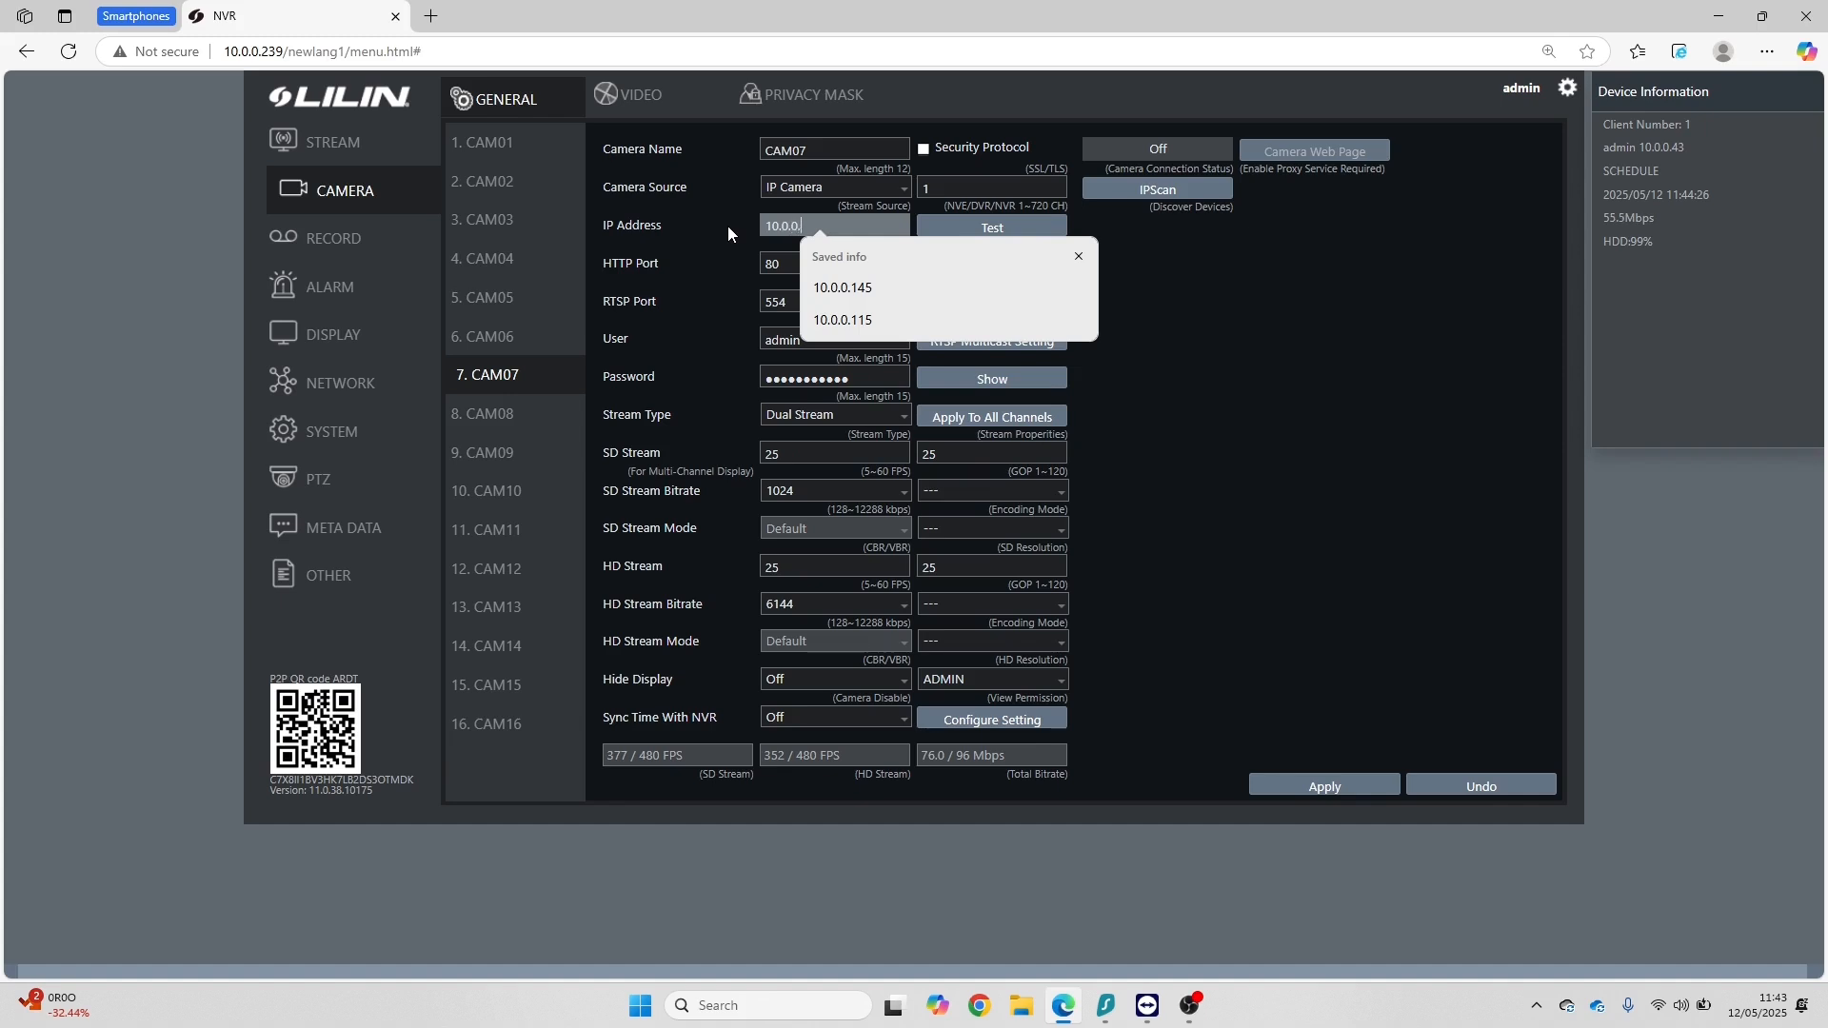
pyautogui.write('.144')
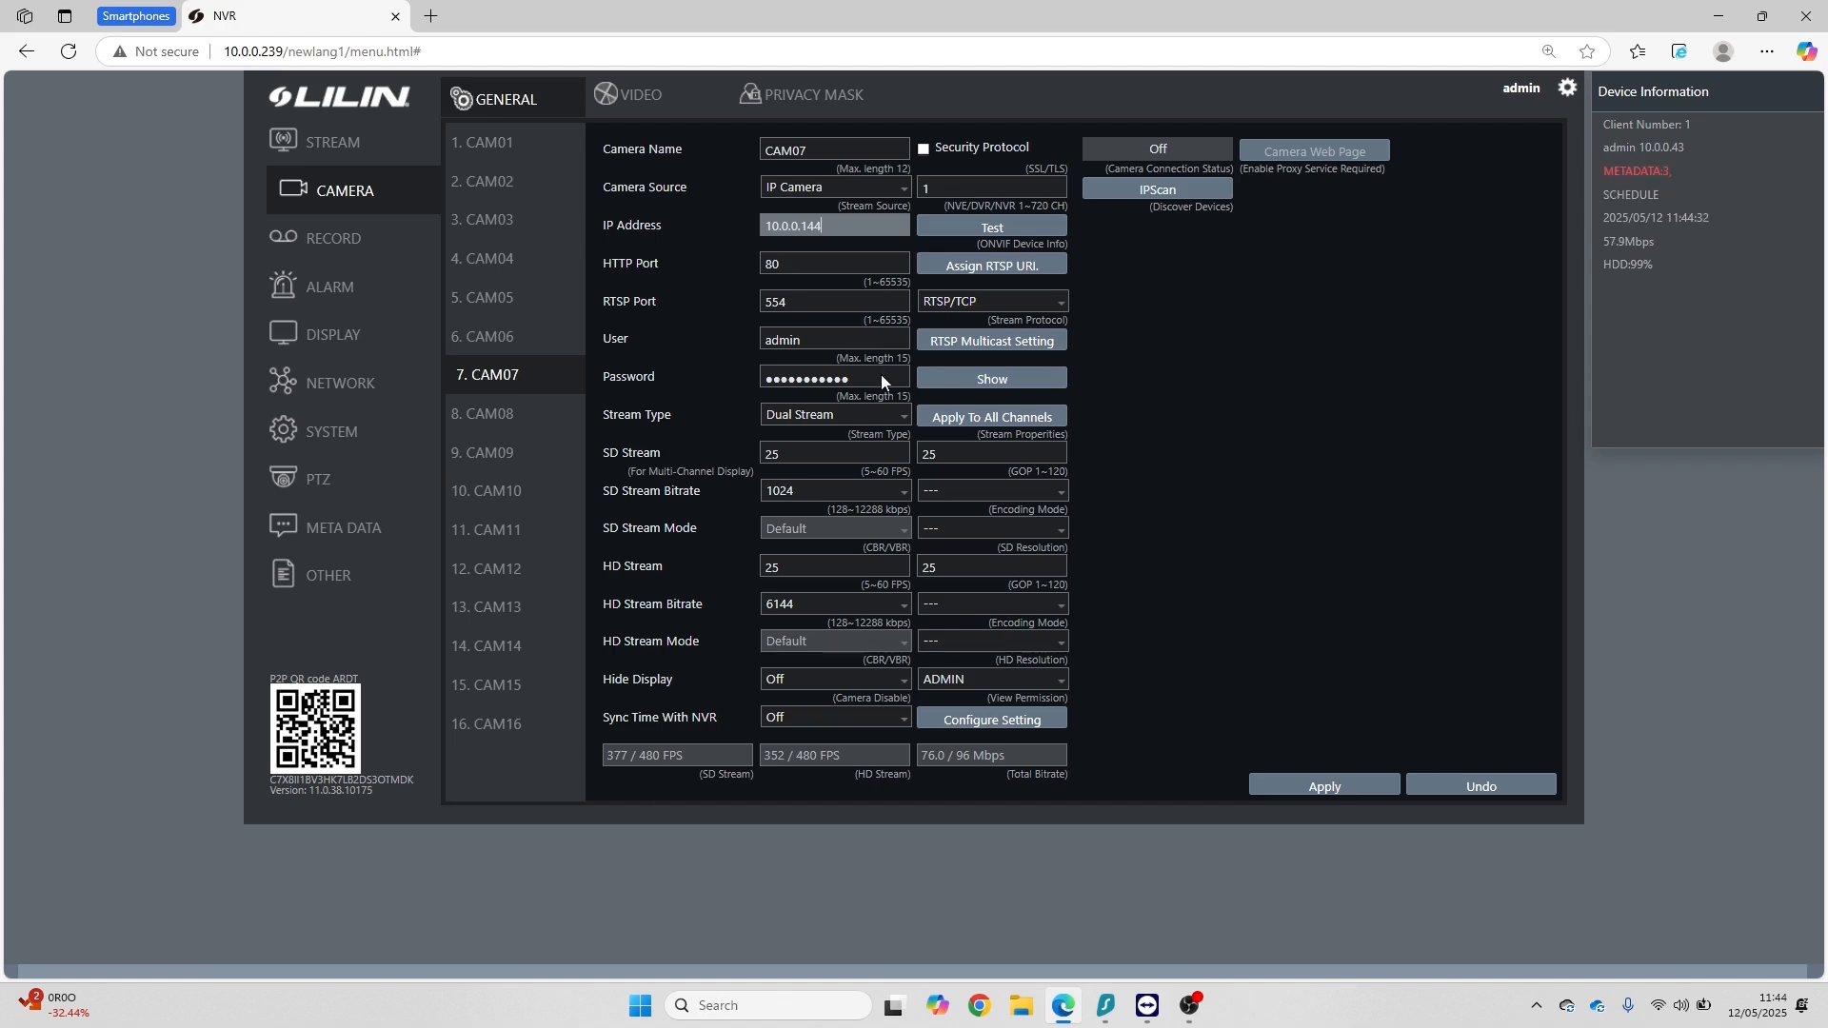
pyautogui.click(1331, 788)
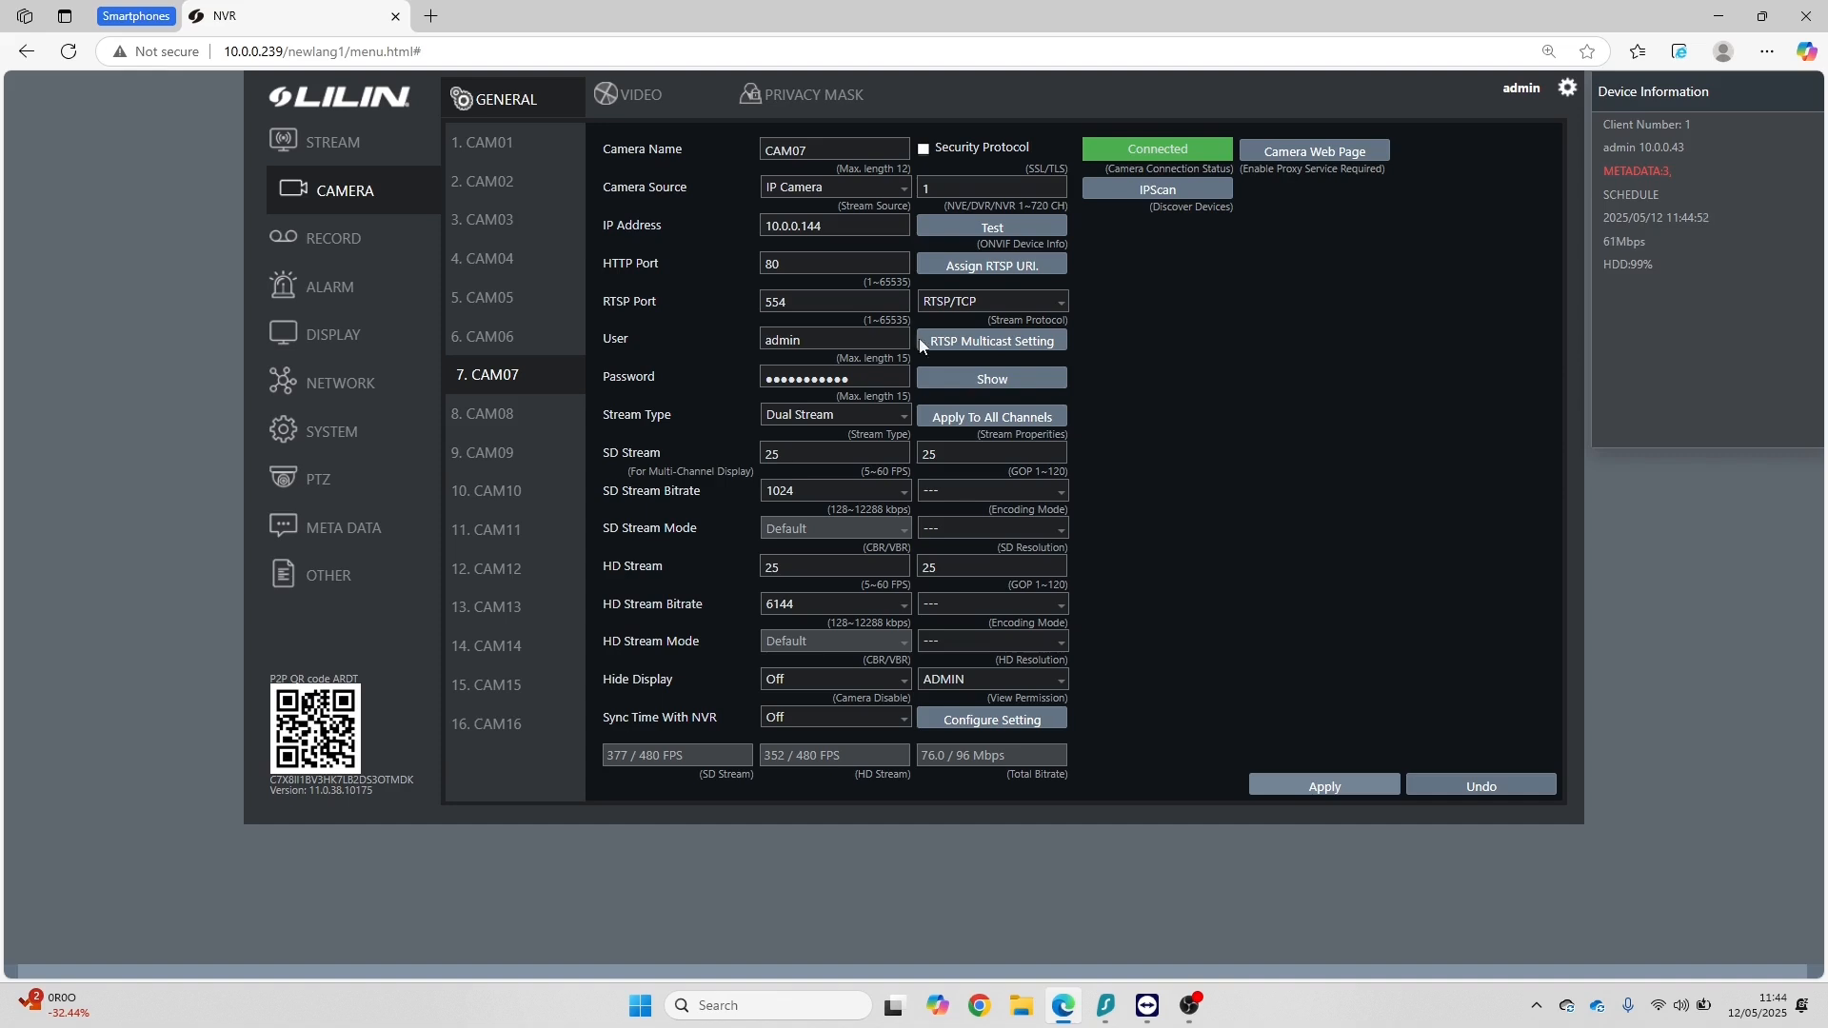
pyautogui.click(332, 157)
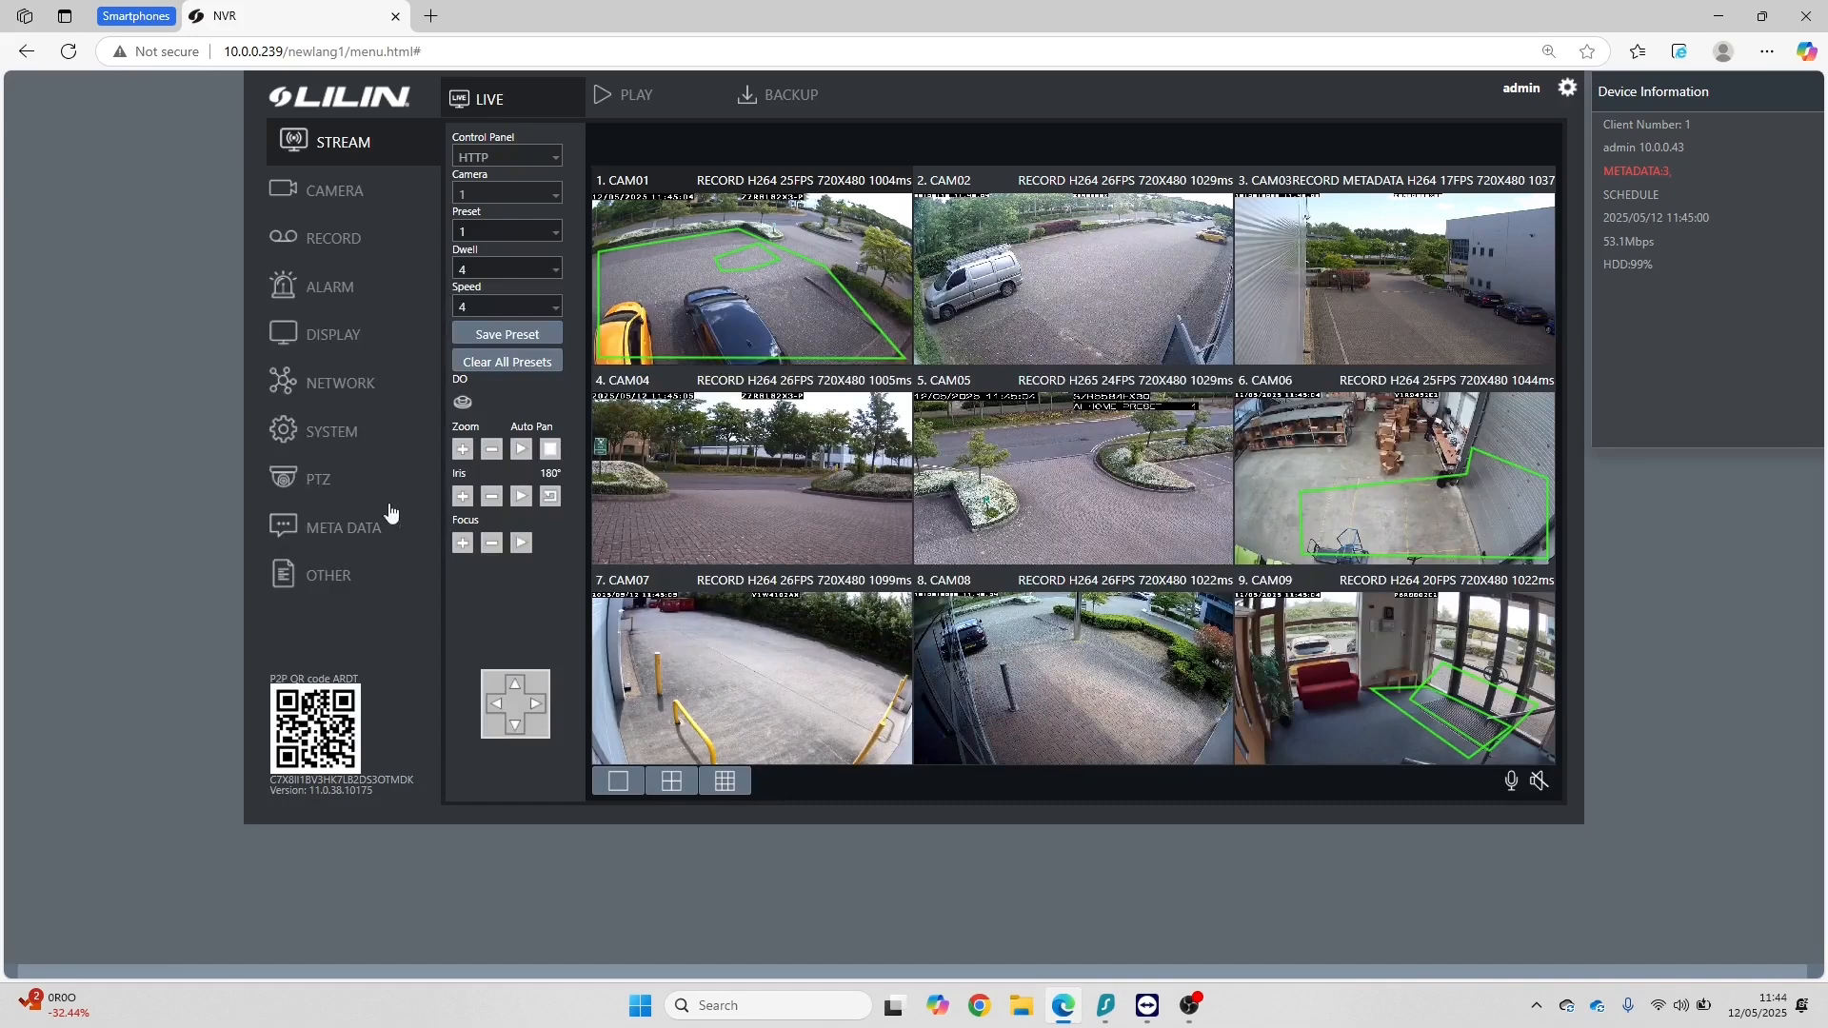
# Step: Run camera detection for CAM07's metadata and limit the Restricted Area Detection event to Person and Car
pyautogui.click(334, 524)
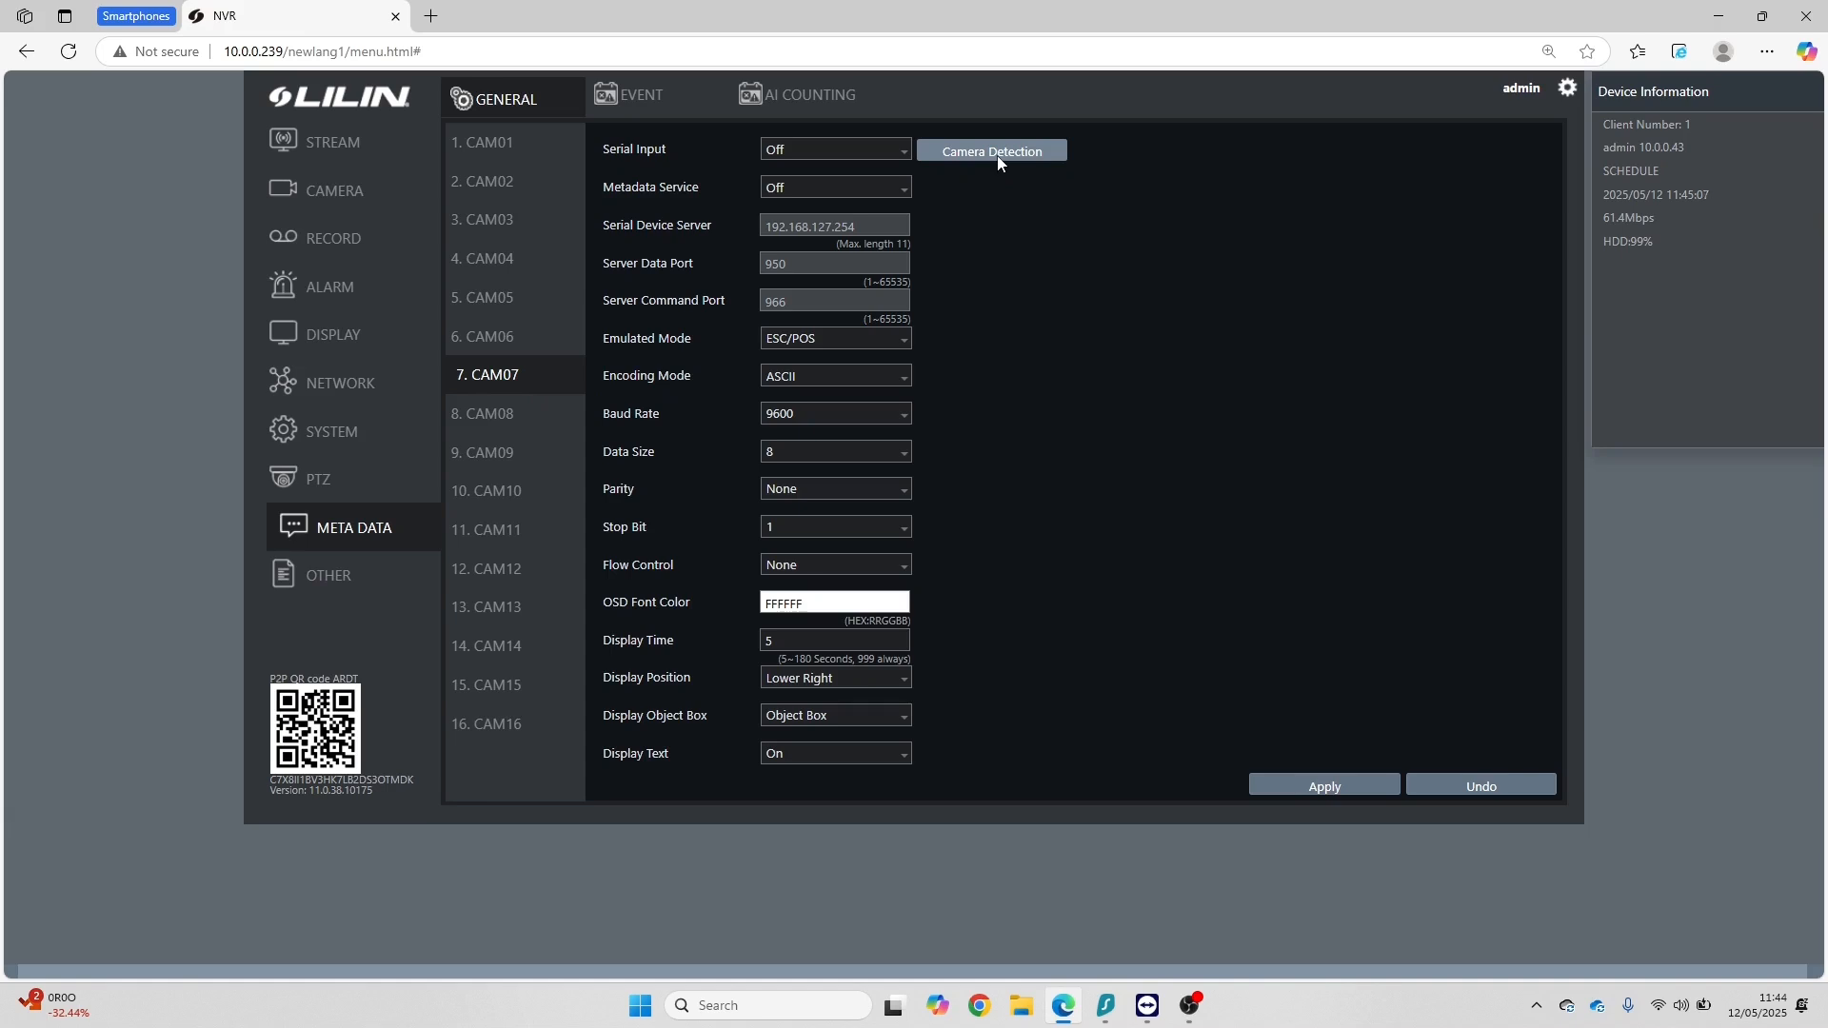
pyautogui.click(991, 152)
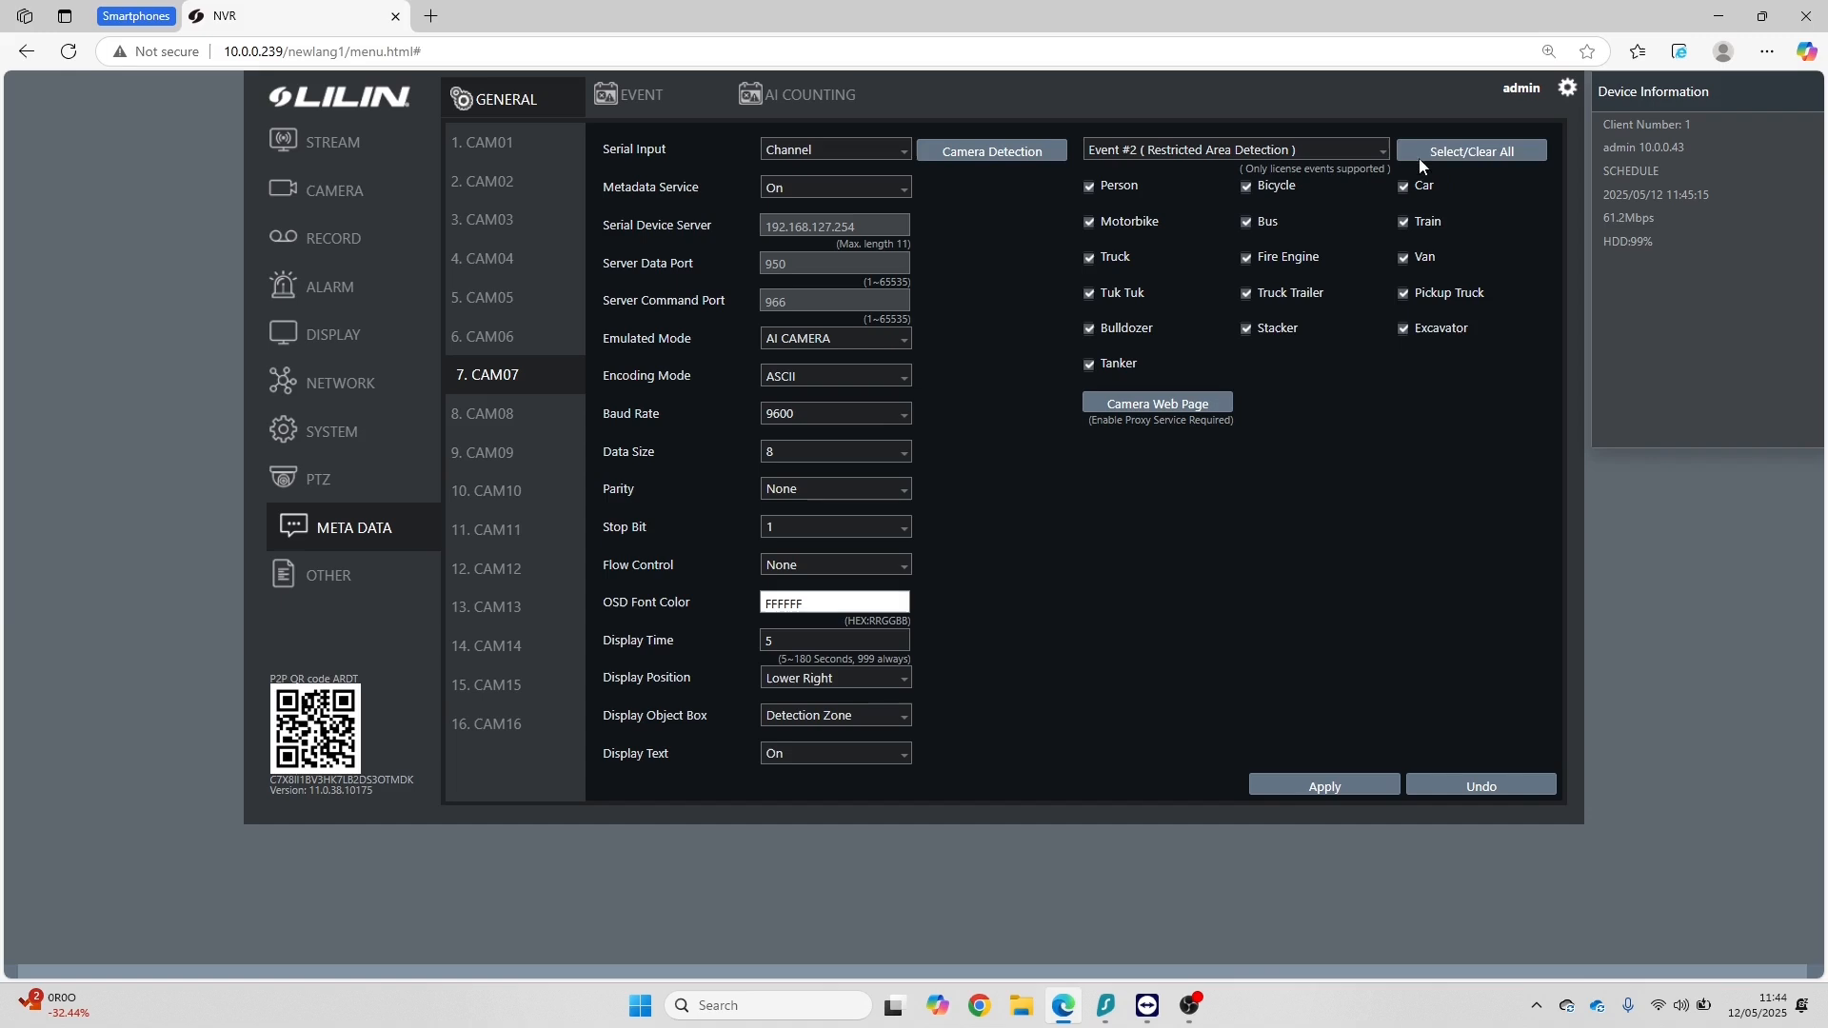
pyautogui.click(1464, 154)
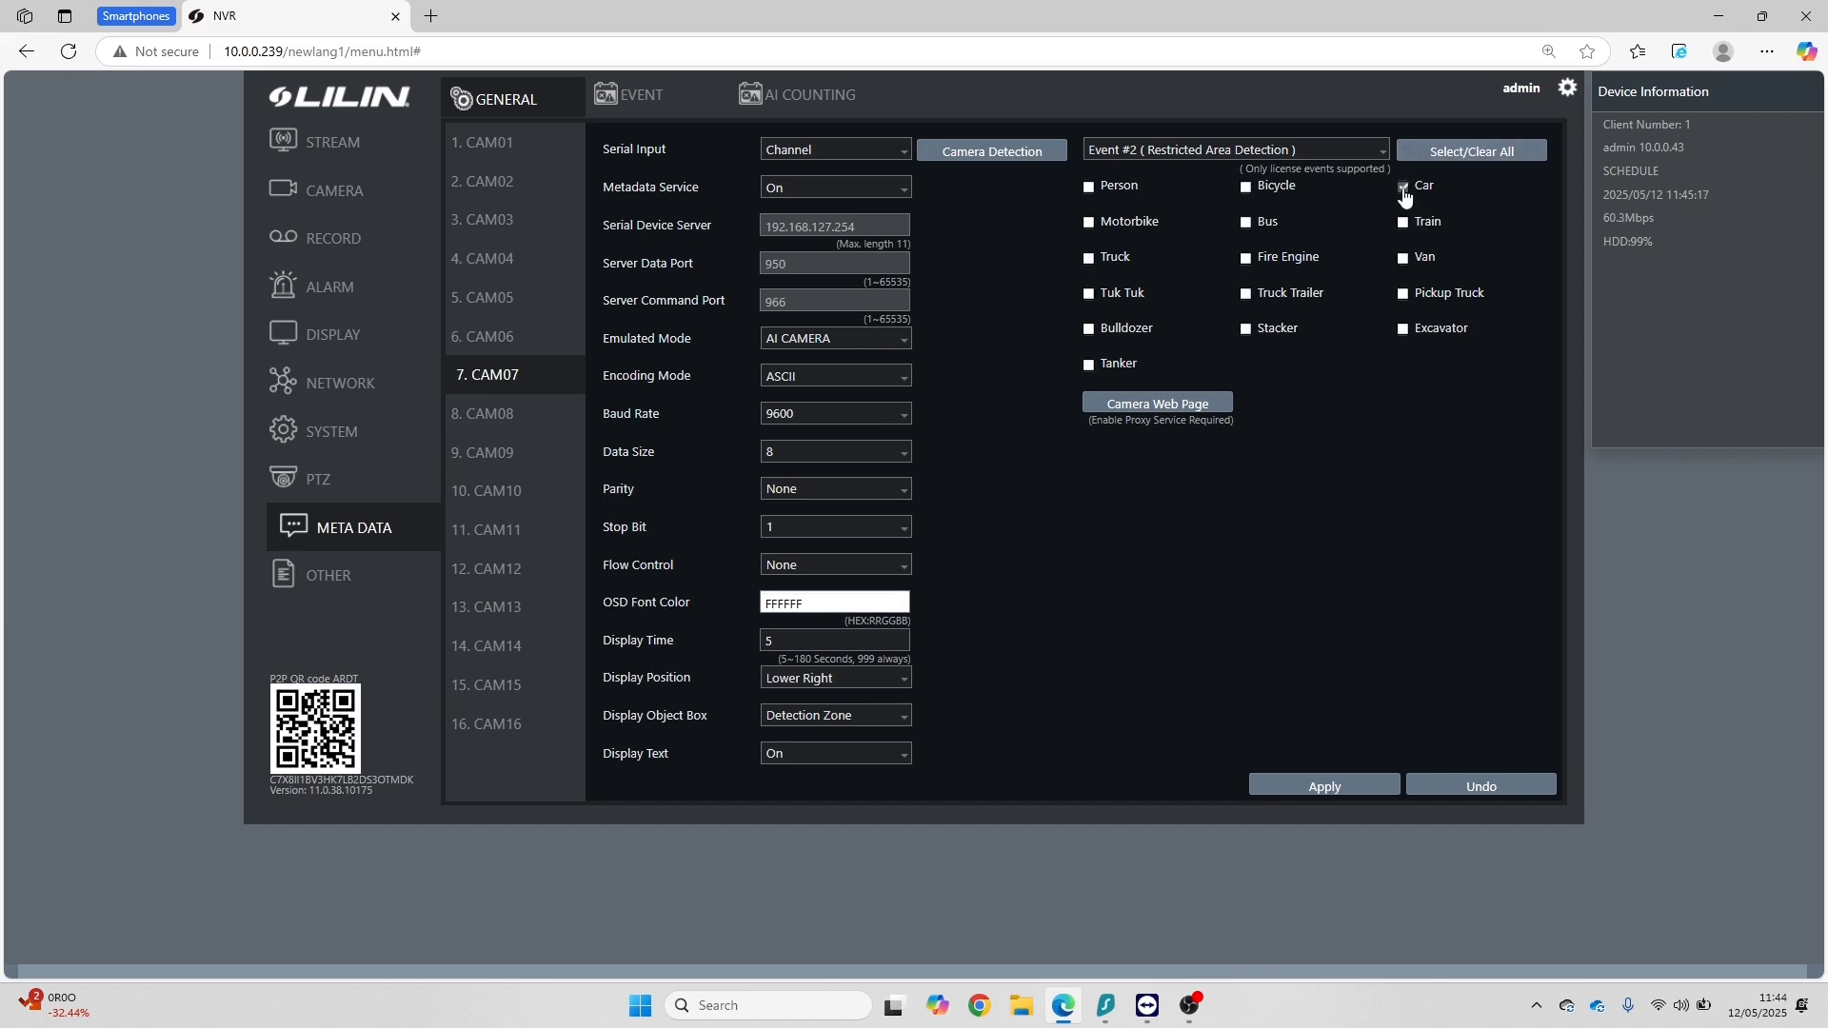
pyautogui.click(1091, 191)
# Step: Set CAM07's metadata object display to Object Box/Detection Zone and apply the settings
pyautogui.click(903, 726)
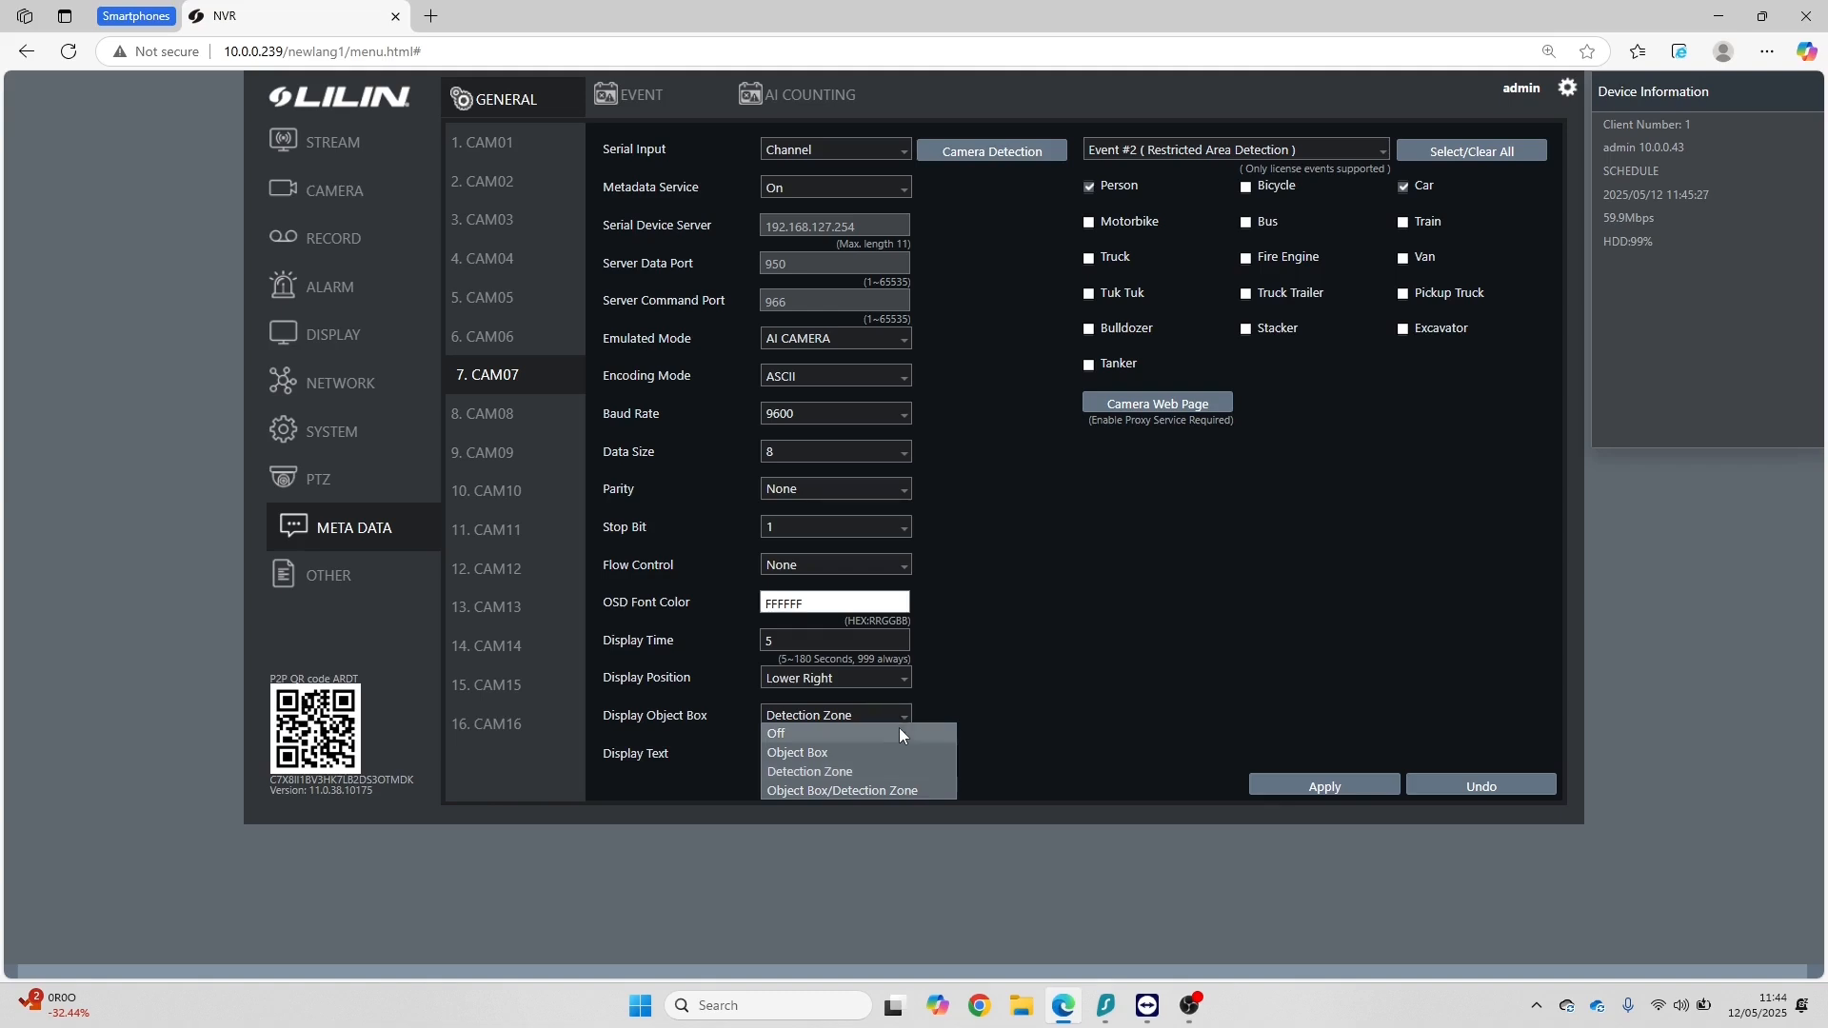
pyautogui.click(842, 794)
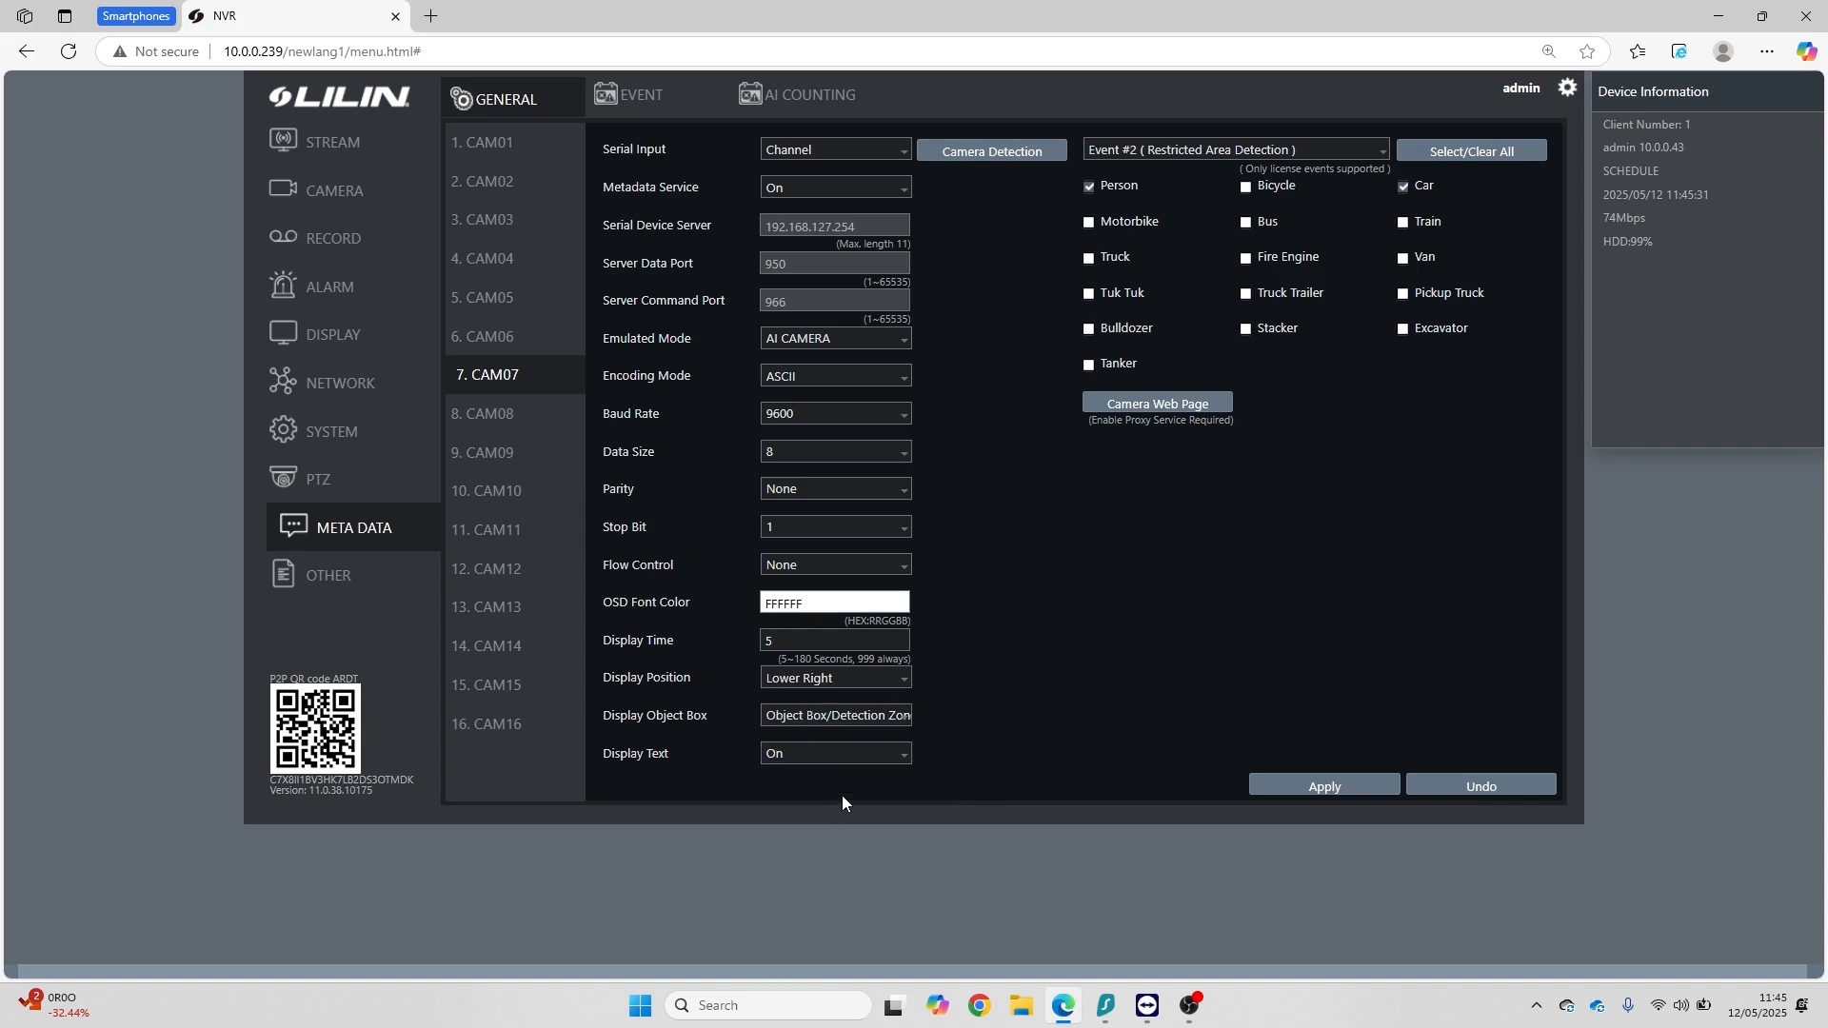
pyautogui.click(1331, 787)
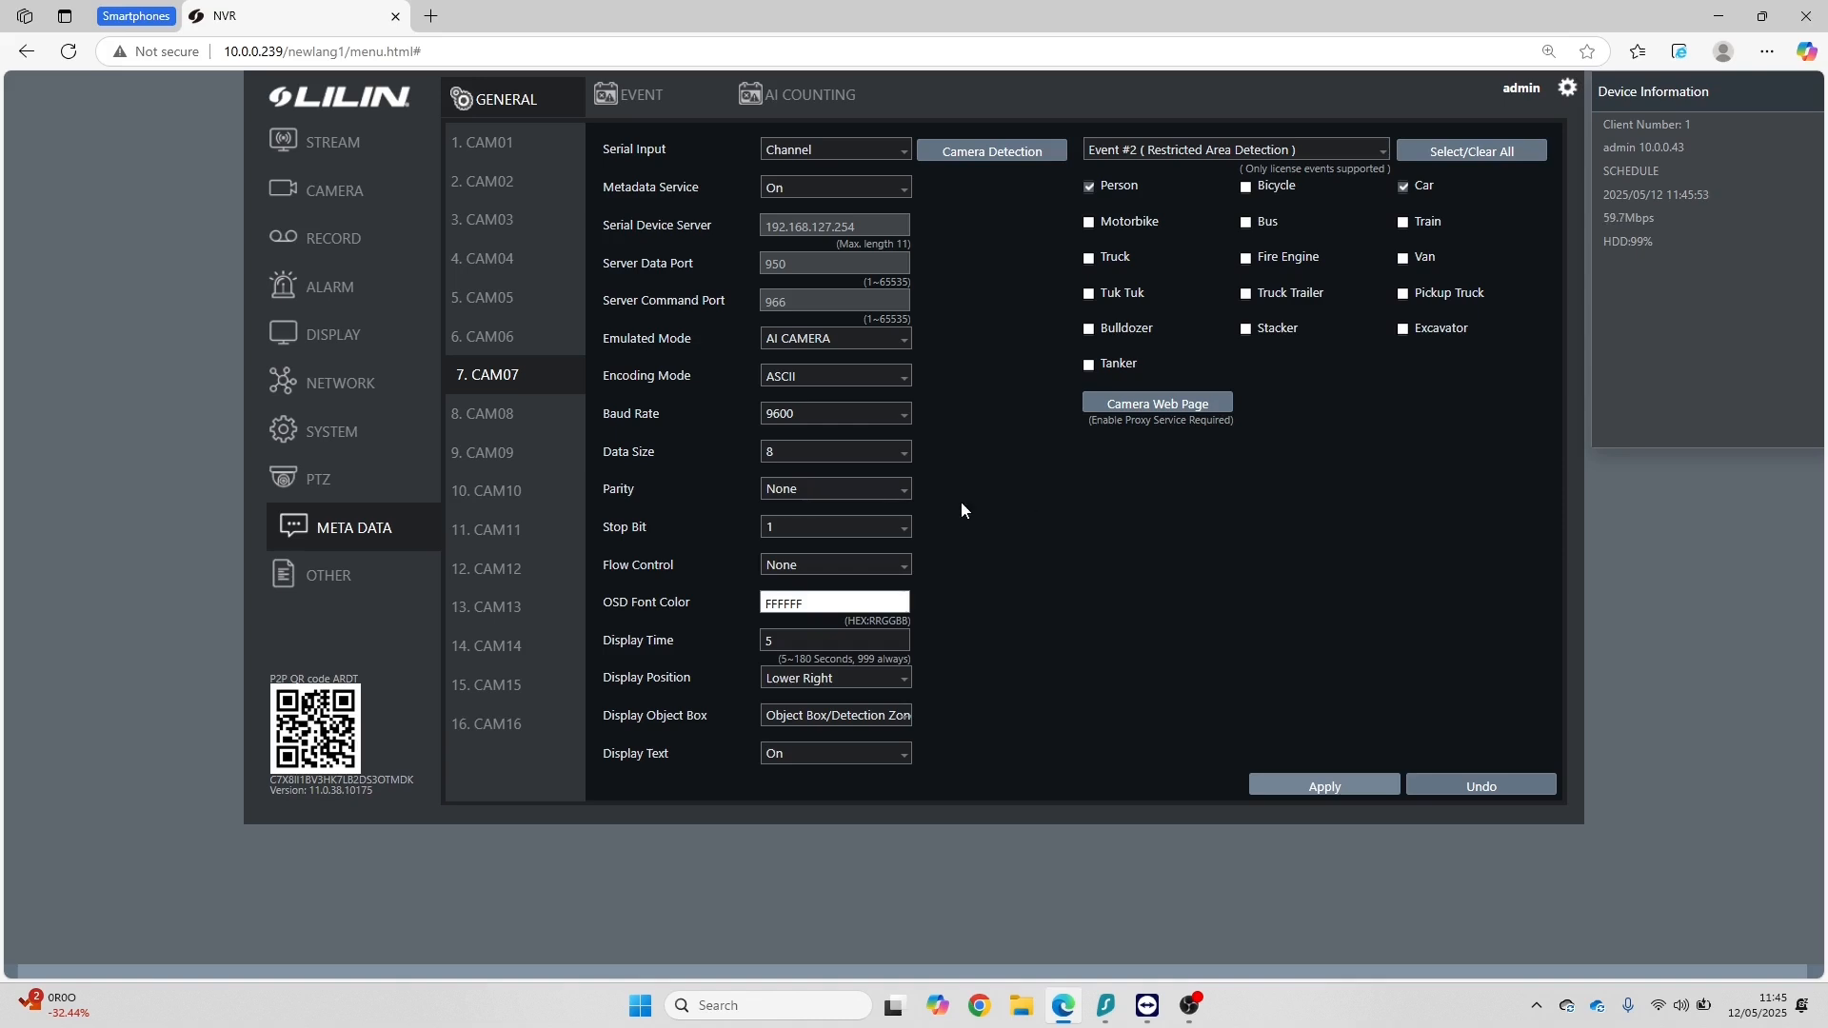
# Step: Check the Proxy Service setting in the other network settings and open CAM07's camera web page from its metadata settings
pyautogui.click(335, 386)
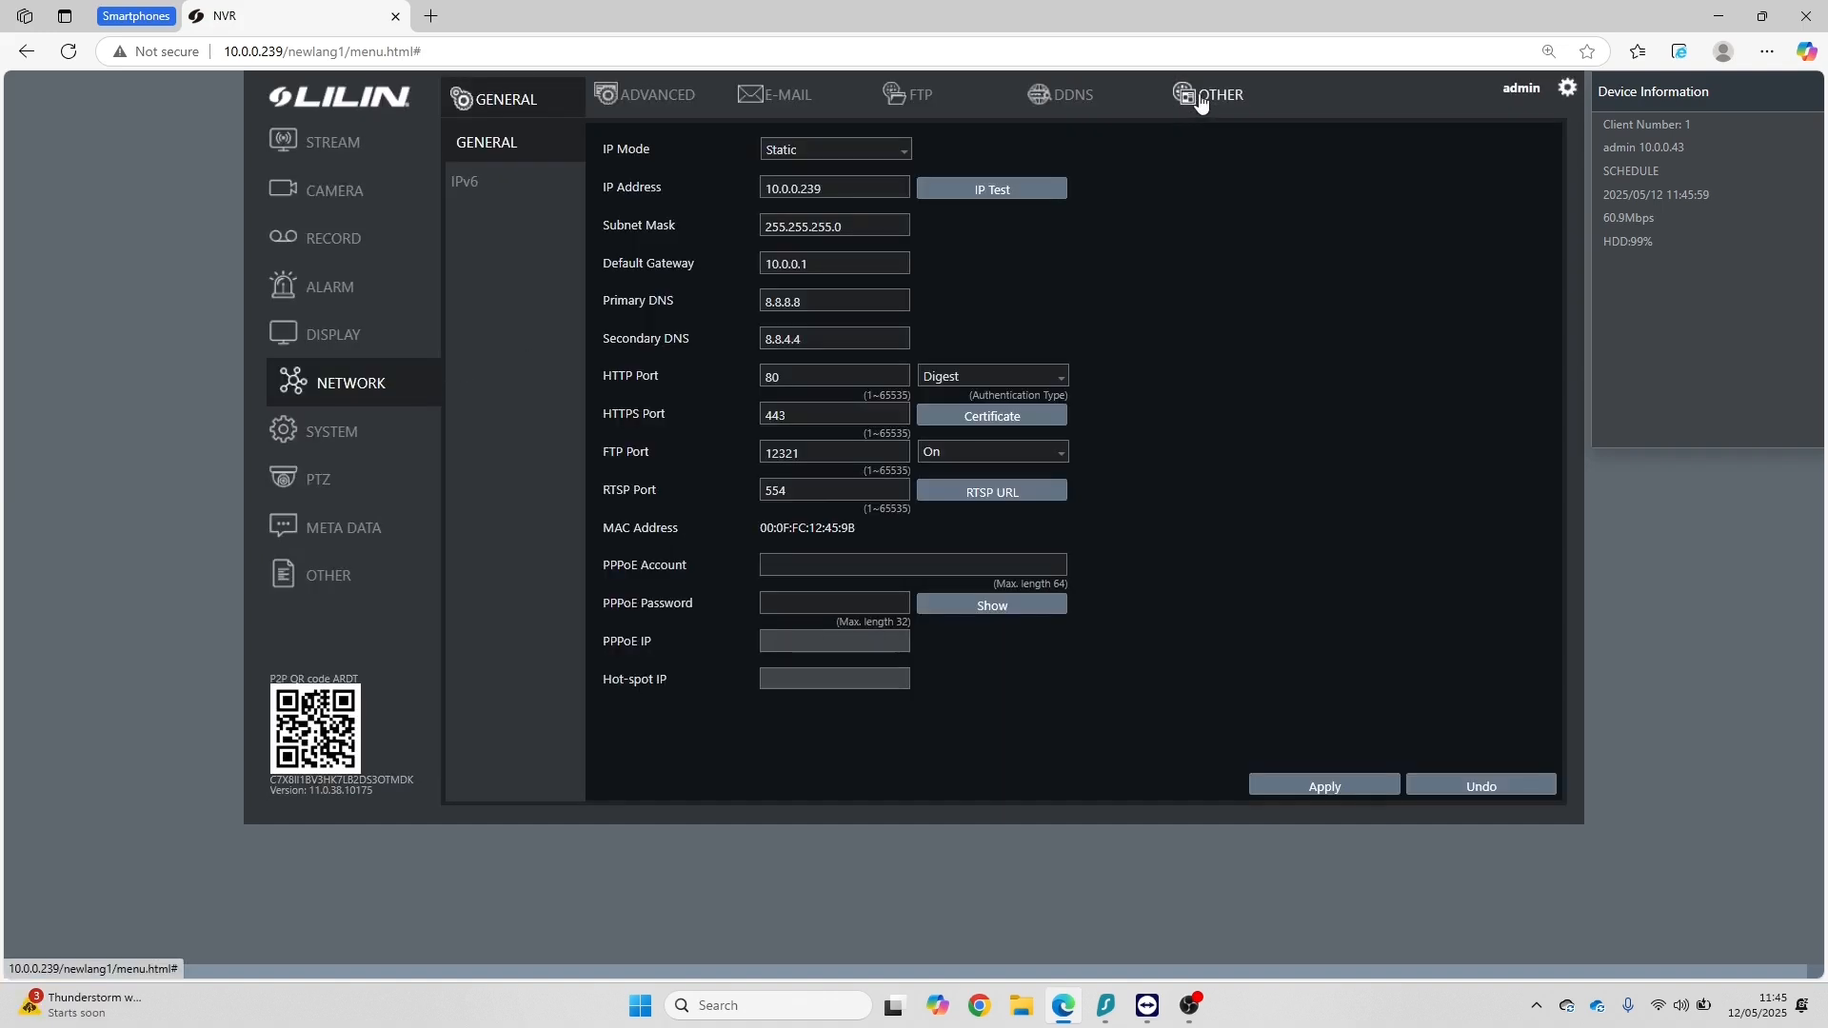
pyautogui.click(1202, 101)
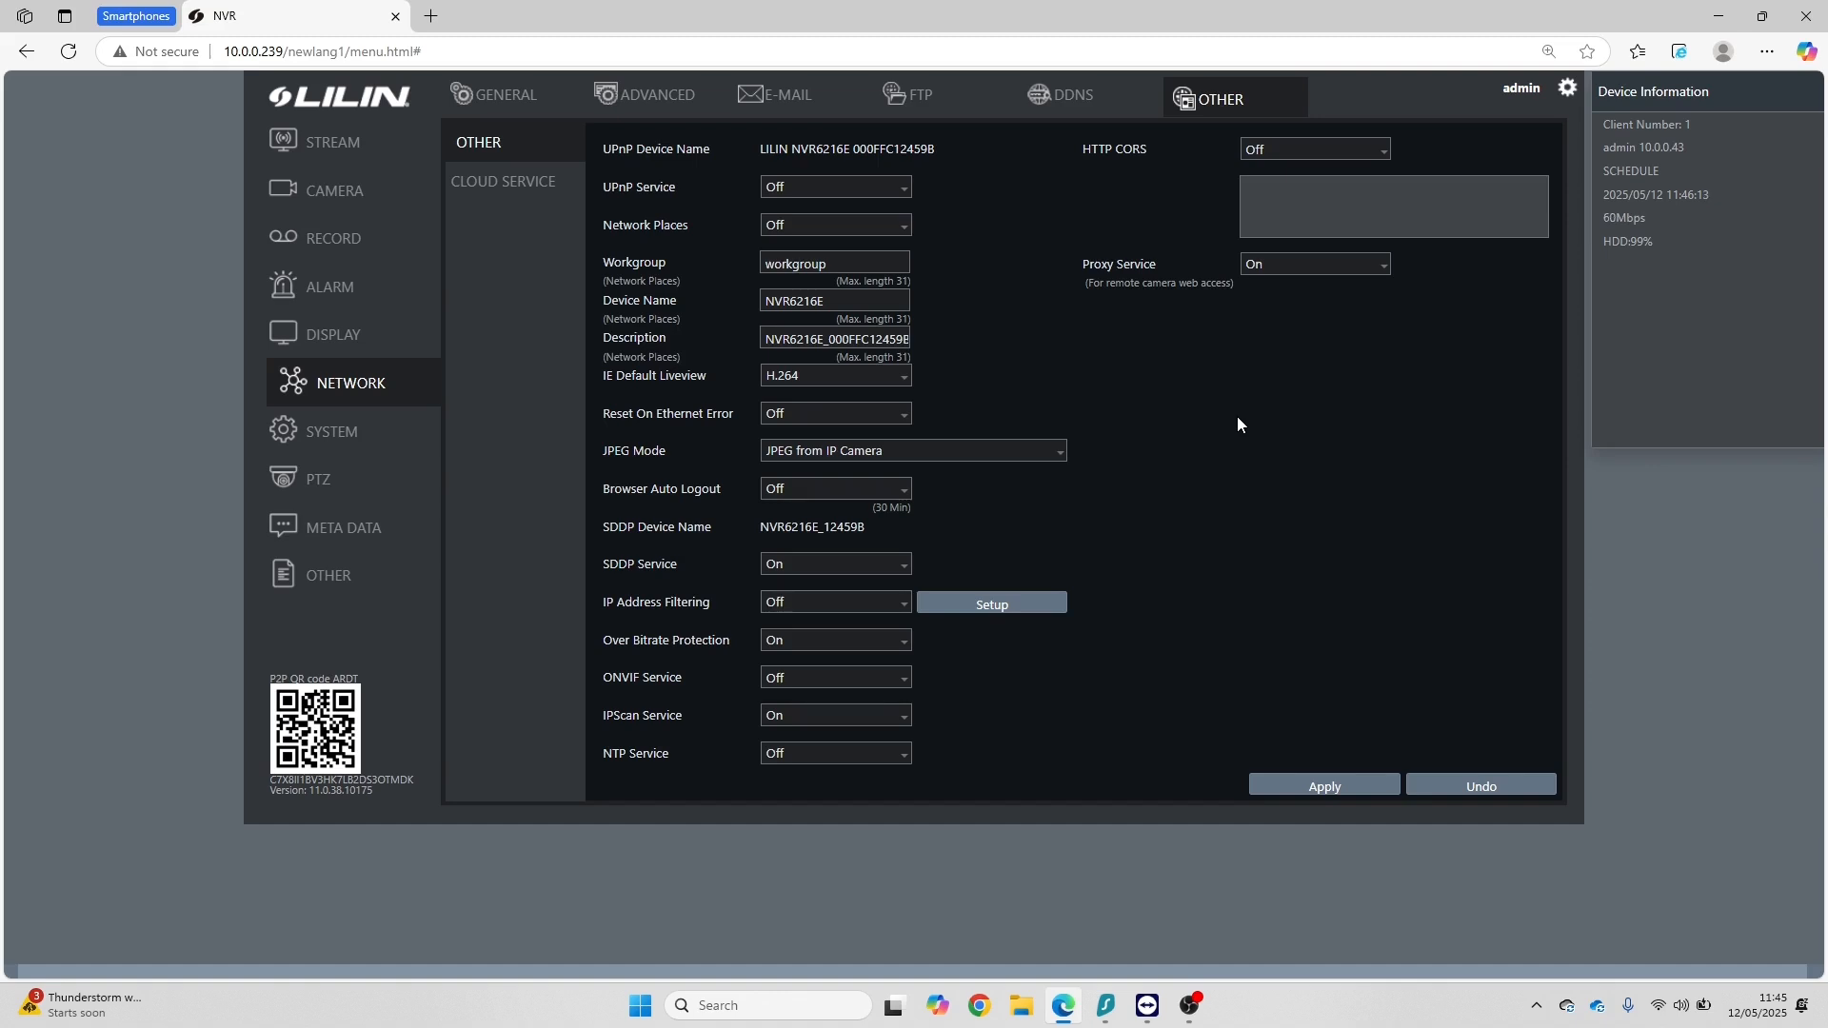
pyautogui.click(345, 533)
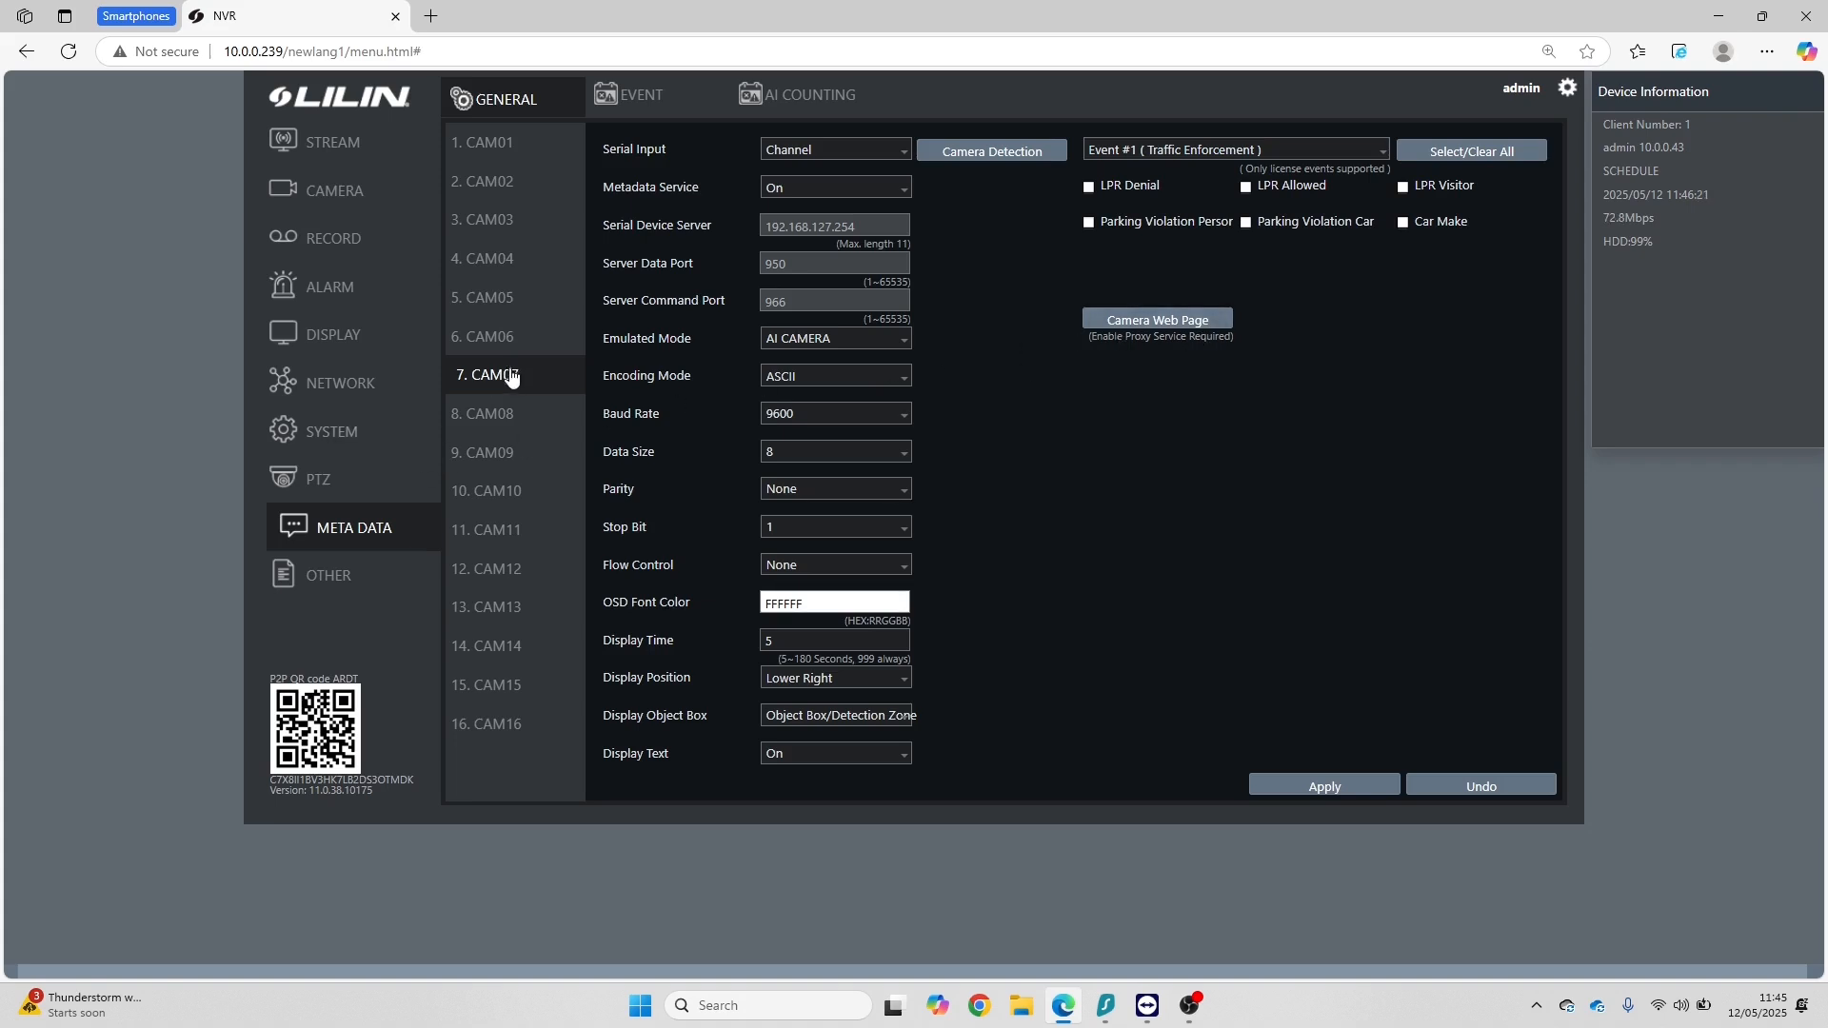
pyautogui.click(1156, 320)
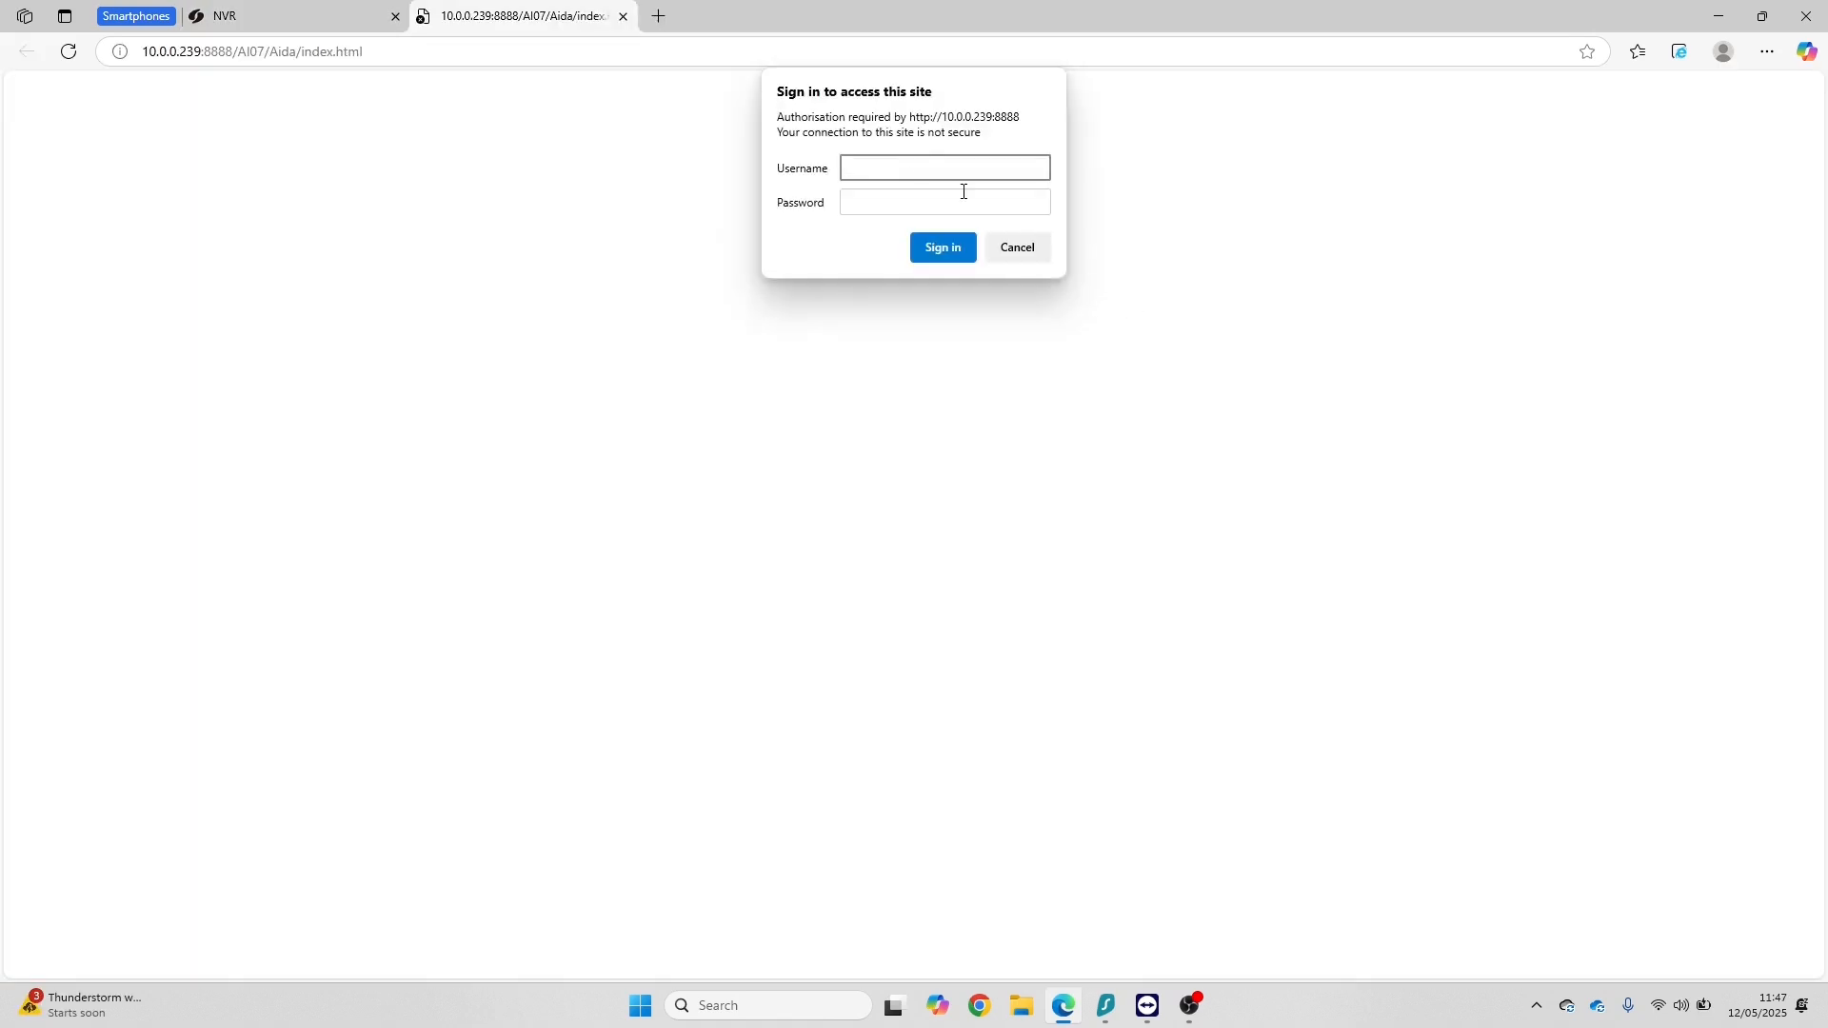
# Step: Sign in to the camera's web page with the username admin and the account password
pyautogui.write('admin')
pyautogui.press('Tab')
pyautogui.write('•••')
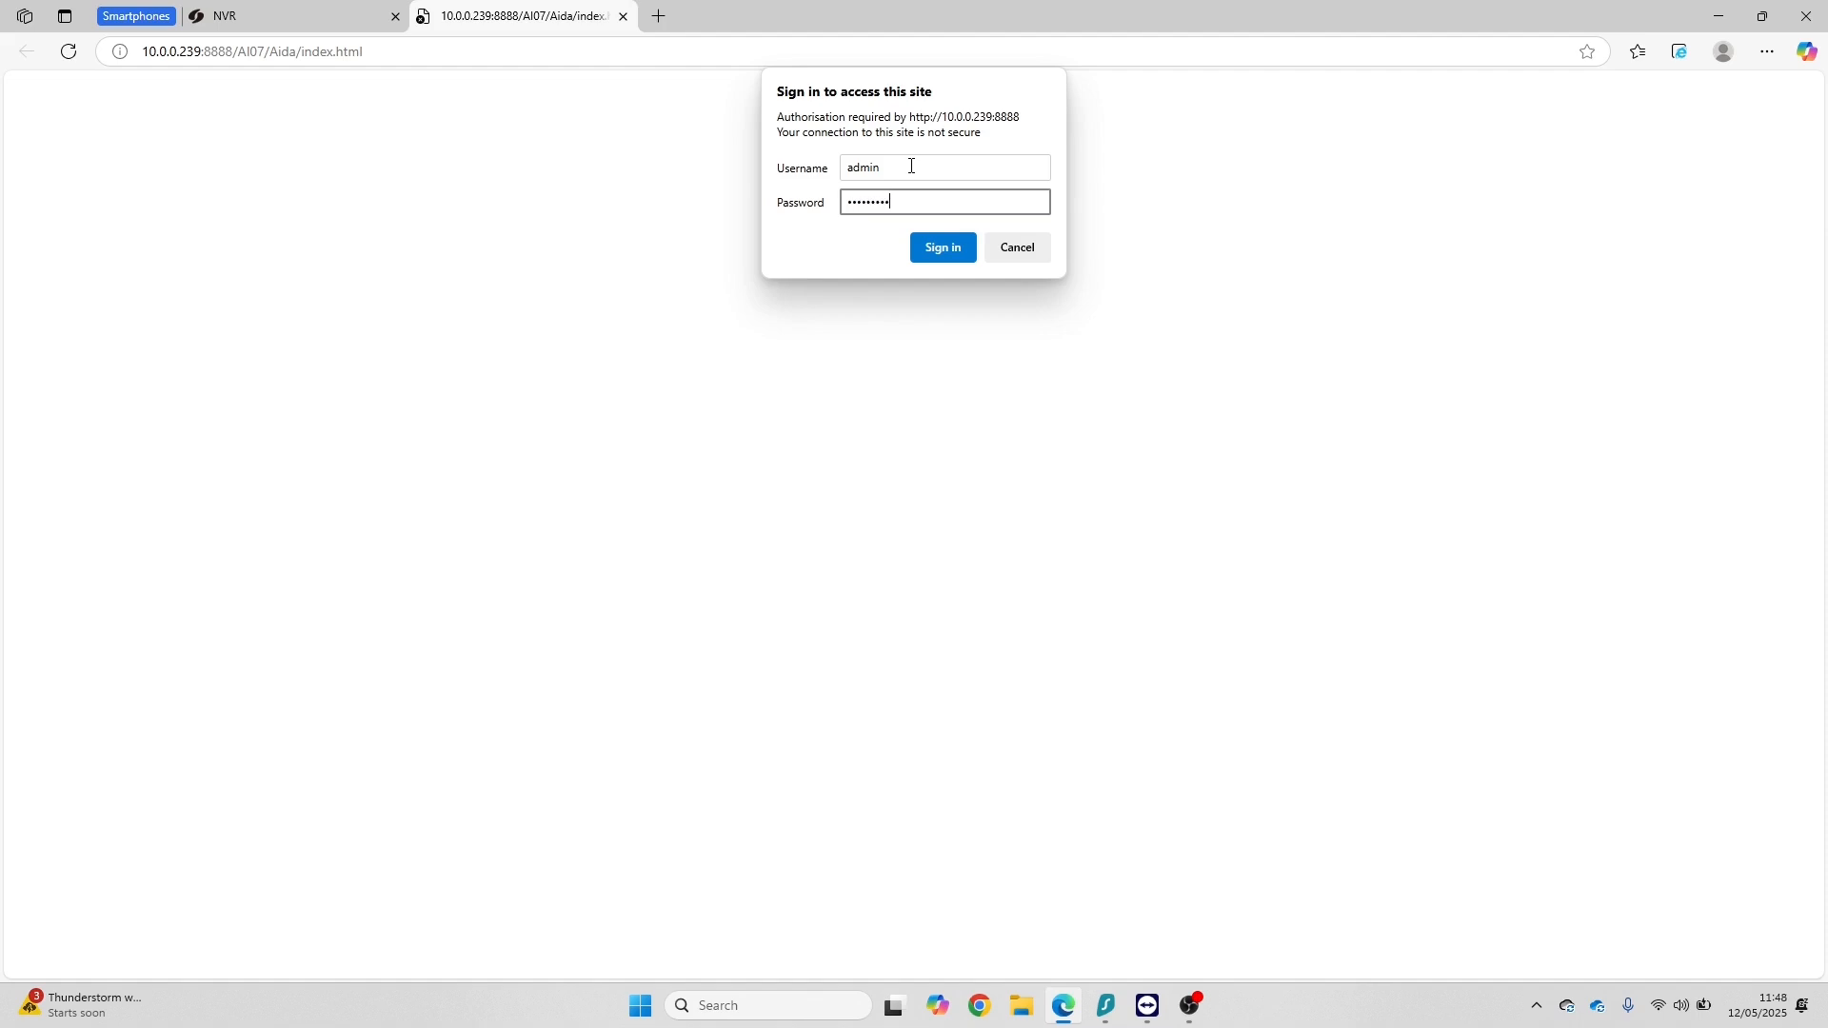
pyautogui.write('••••••••')
pyautogui.press('Return')
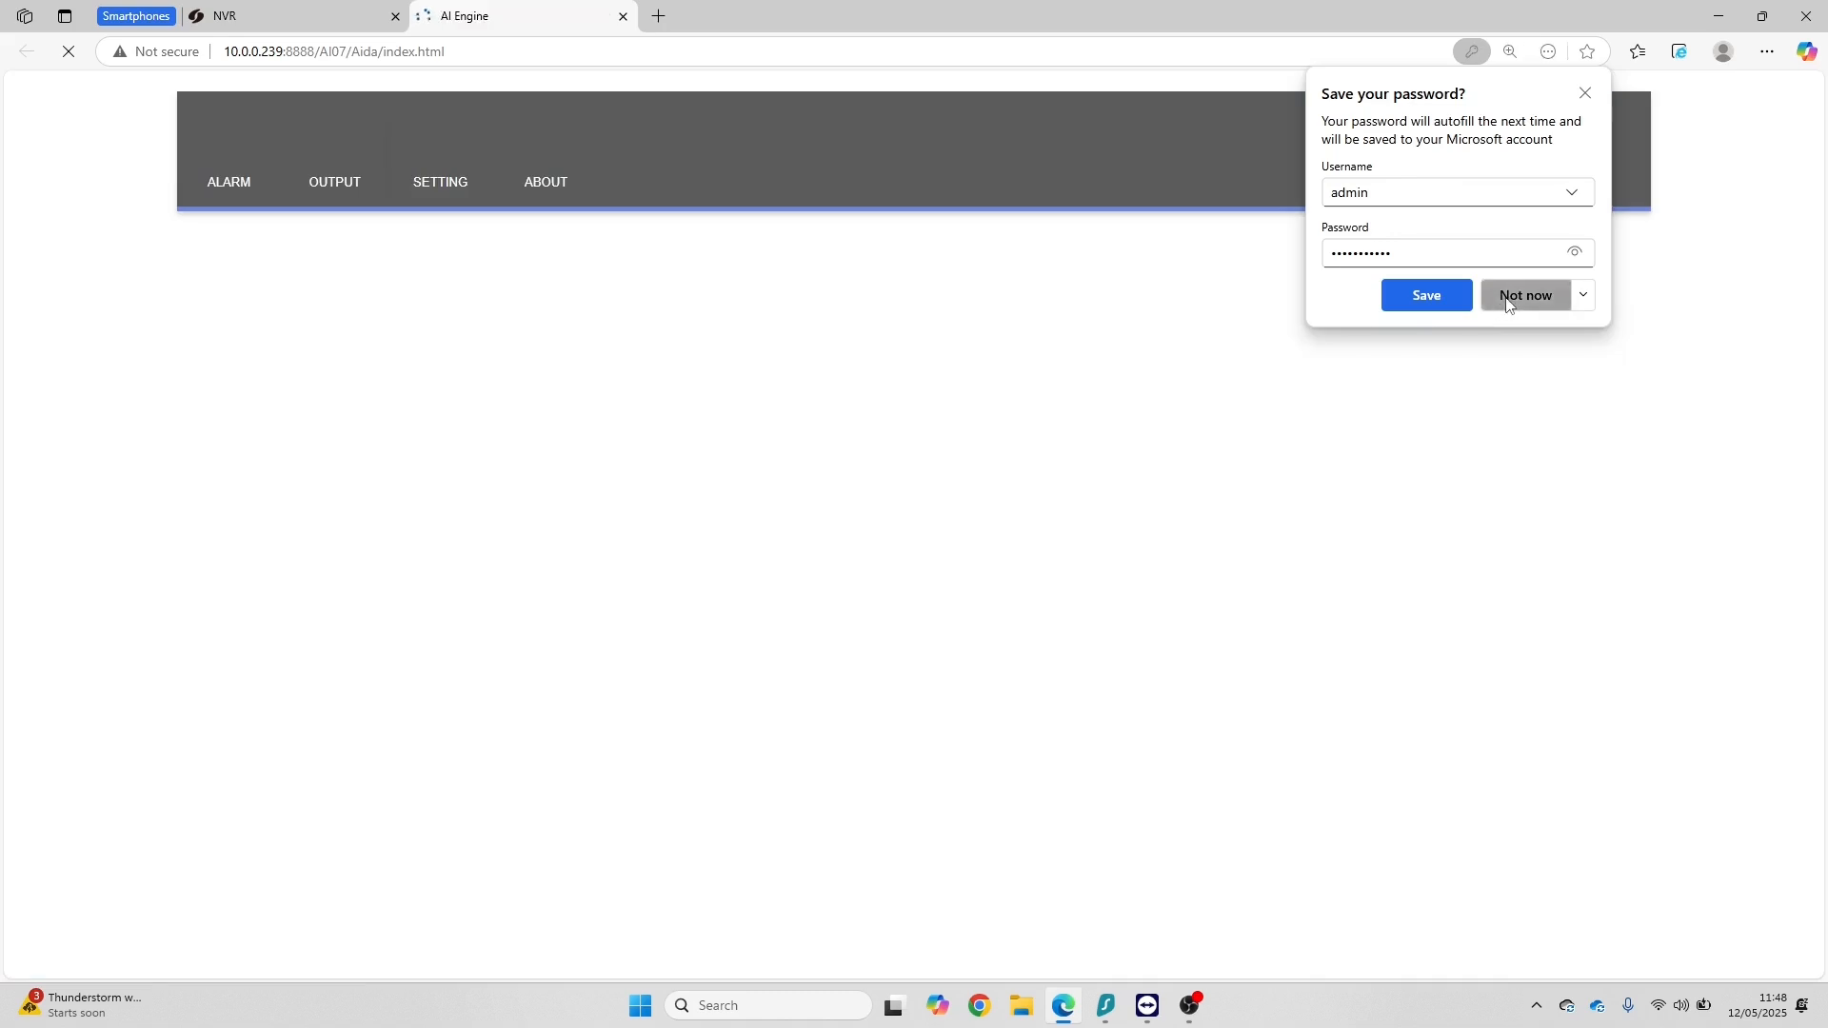
pyautogui.click(1507, 303)
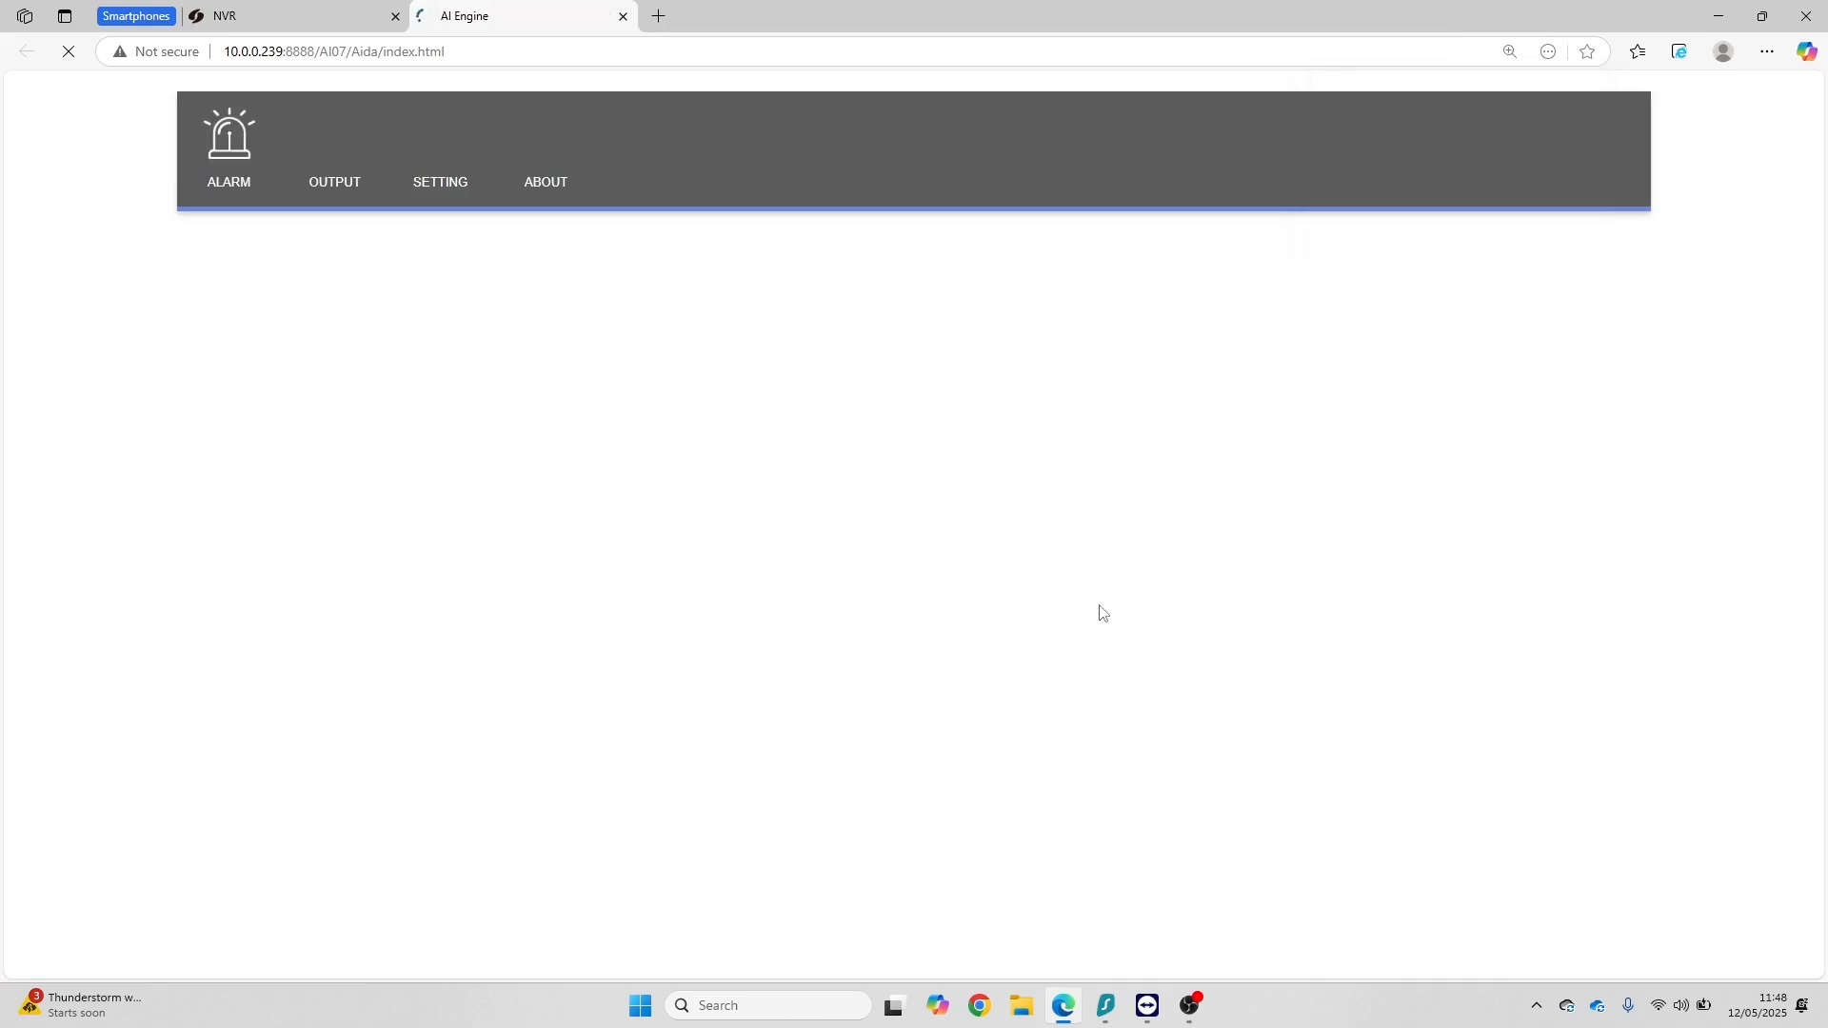
# Step: In the AI alarm settings, lower the detection zone's two upper corners onto the driveway, apply the change, and close the camera page
pyautogui.click(232, 181)
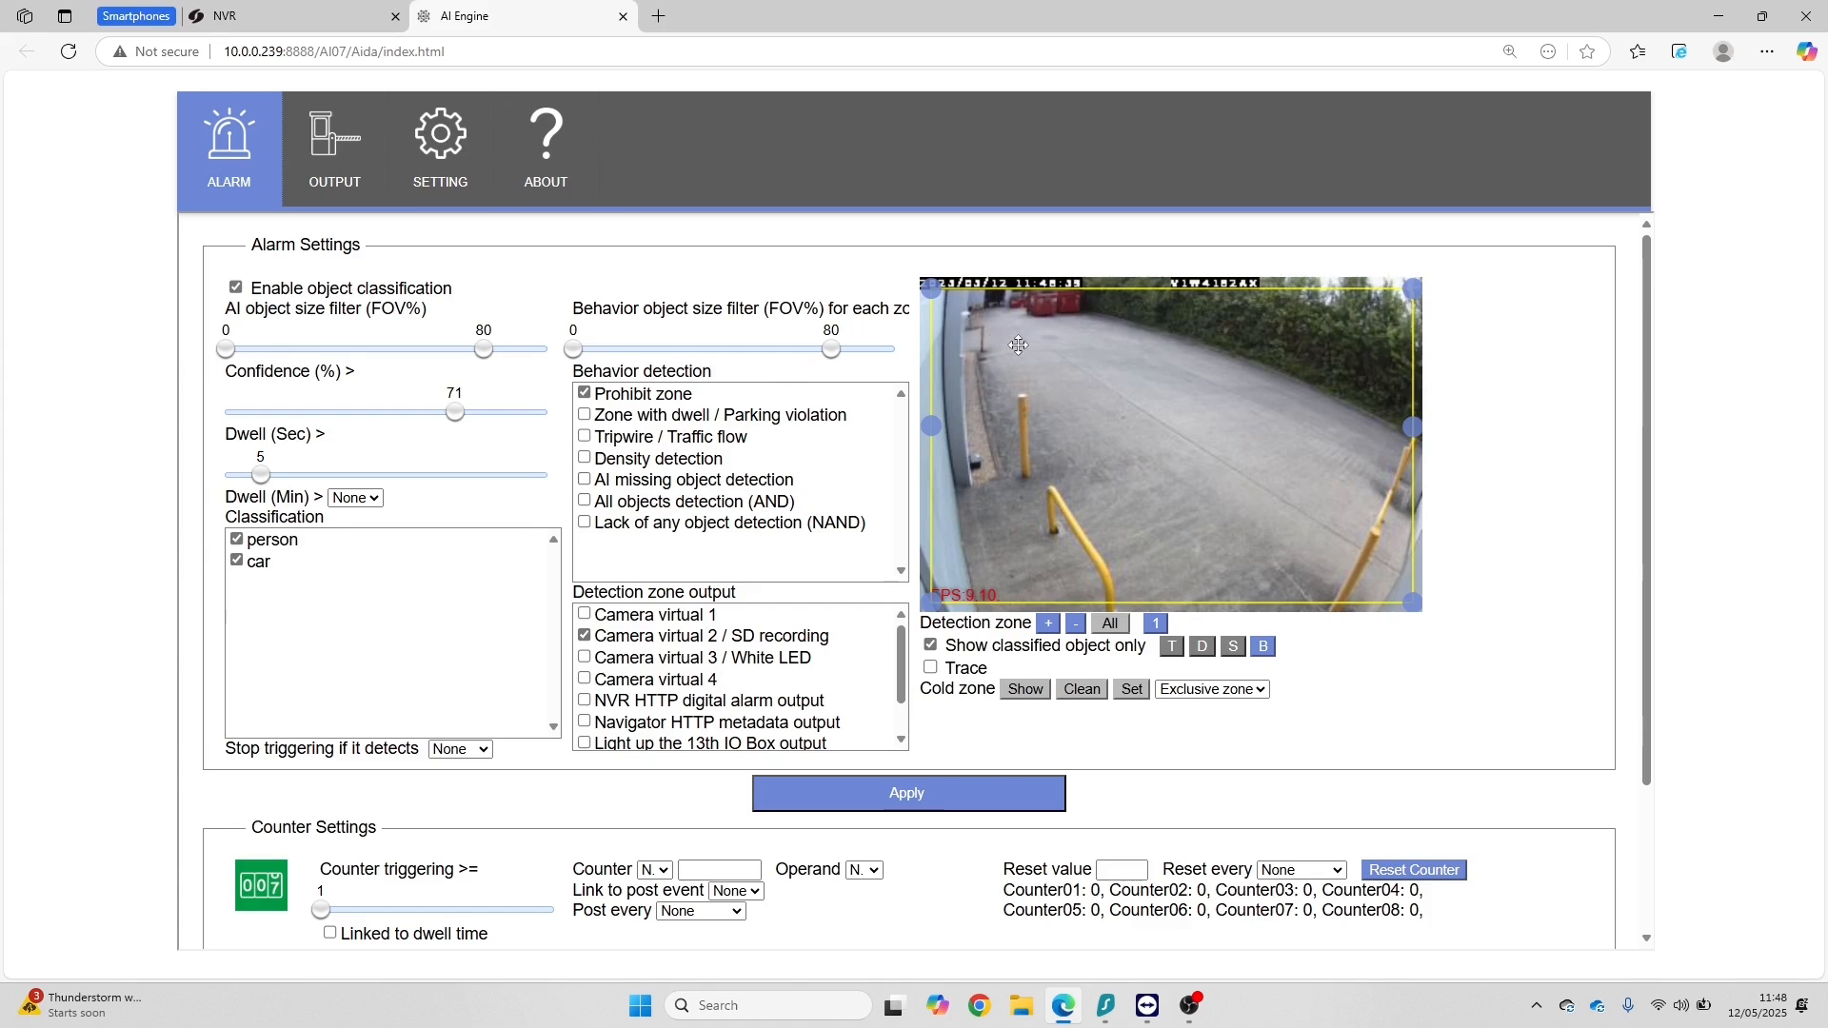
pyautogui.moveTo(932, 288); pyautogui.dragTo(945, 364)
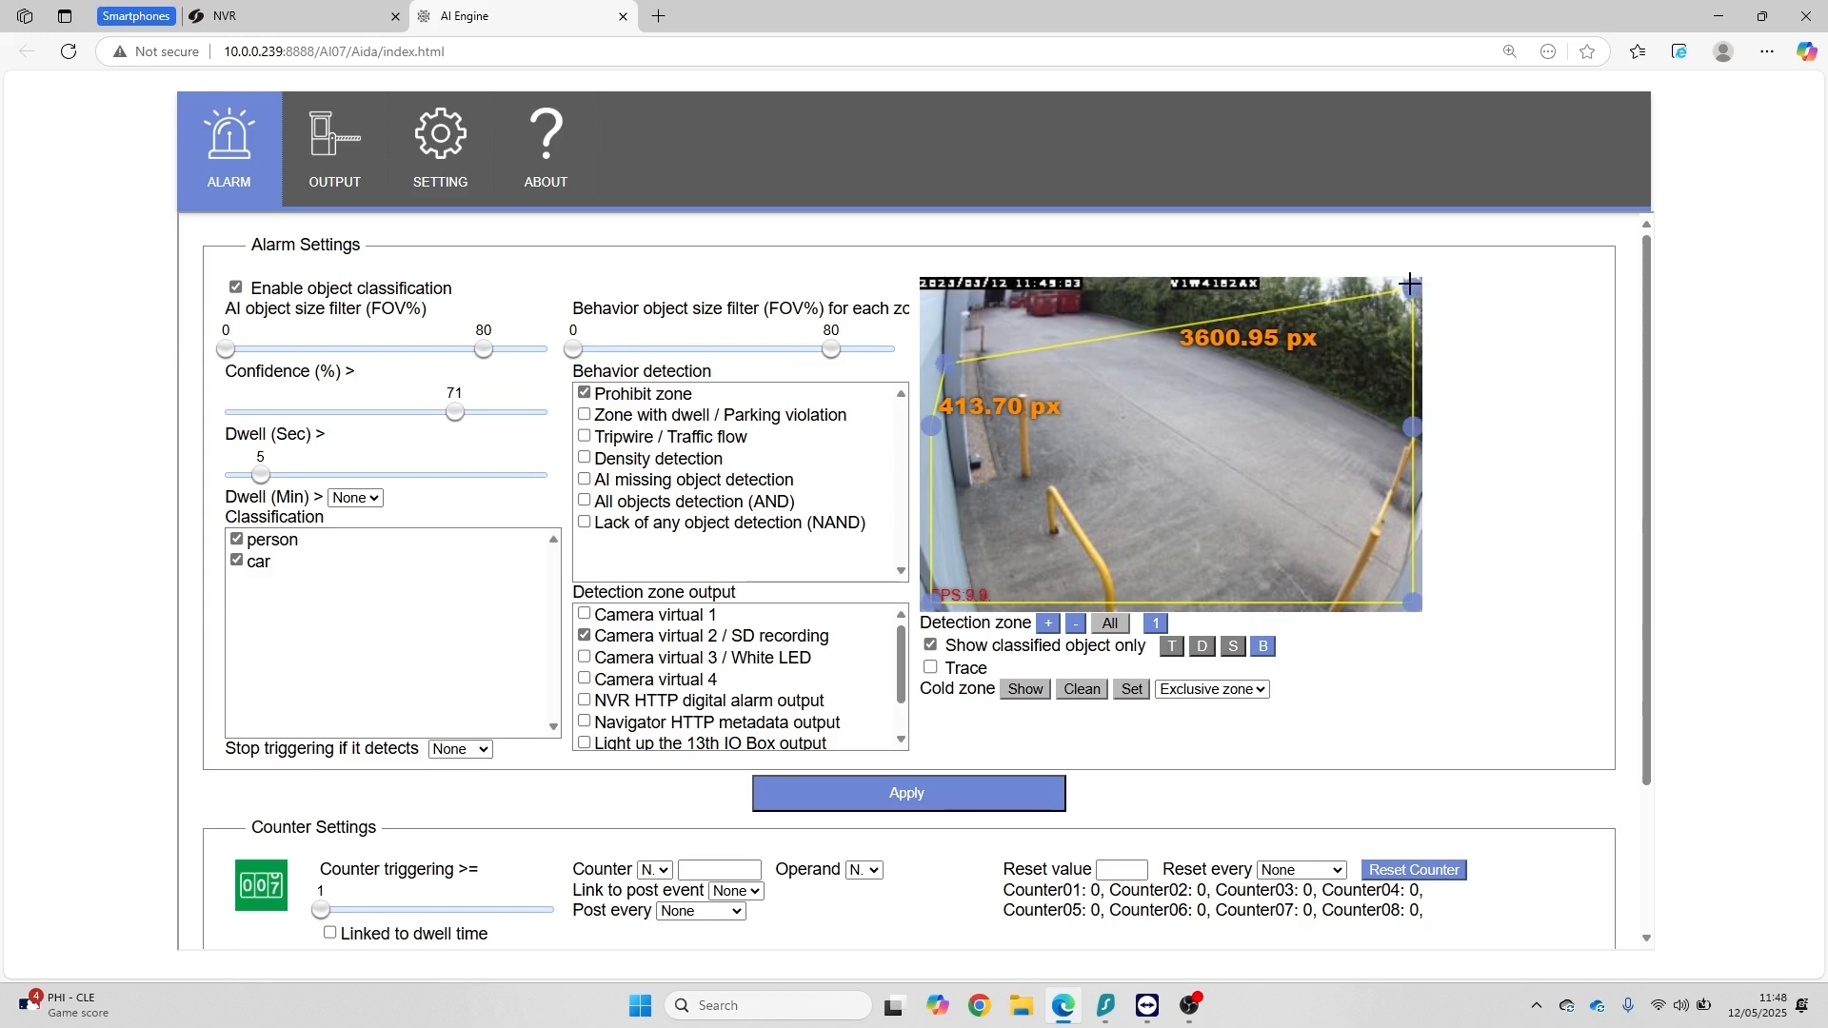
pyautogui.moveTo(1410, 290); pyautogui.dragTo(1279, 370)
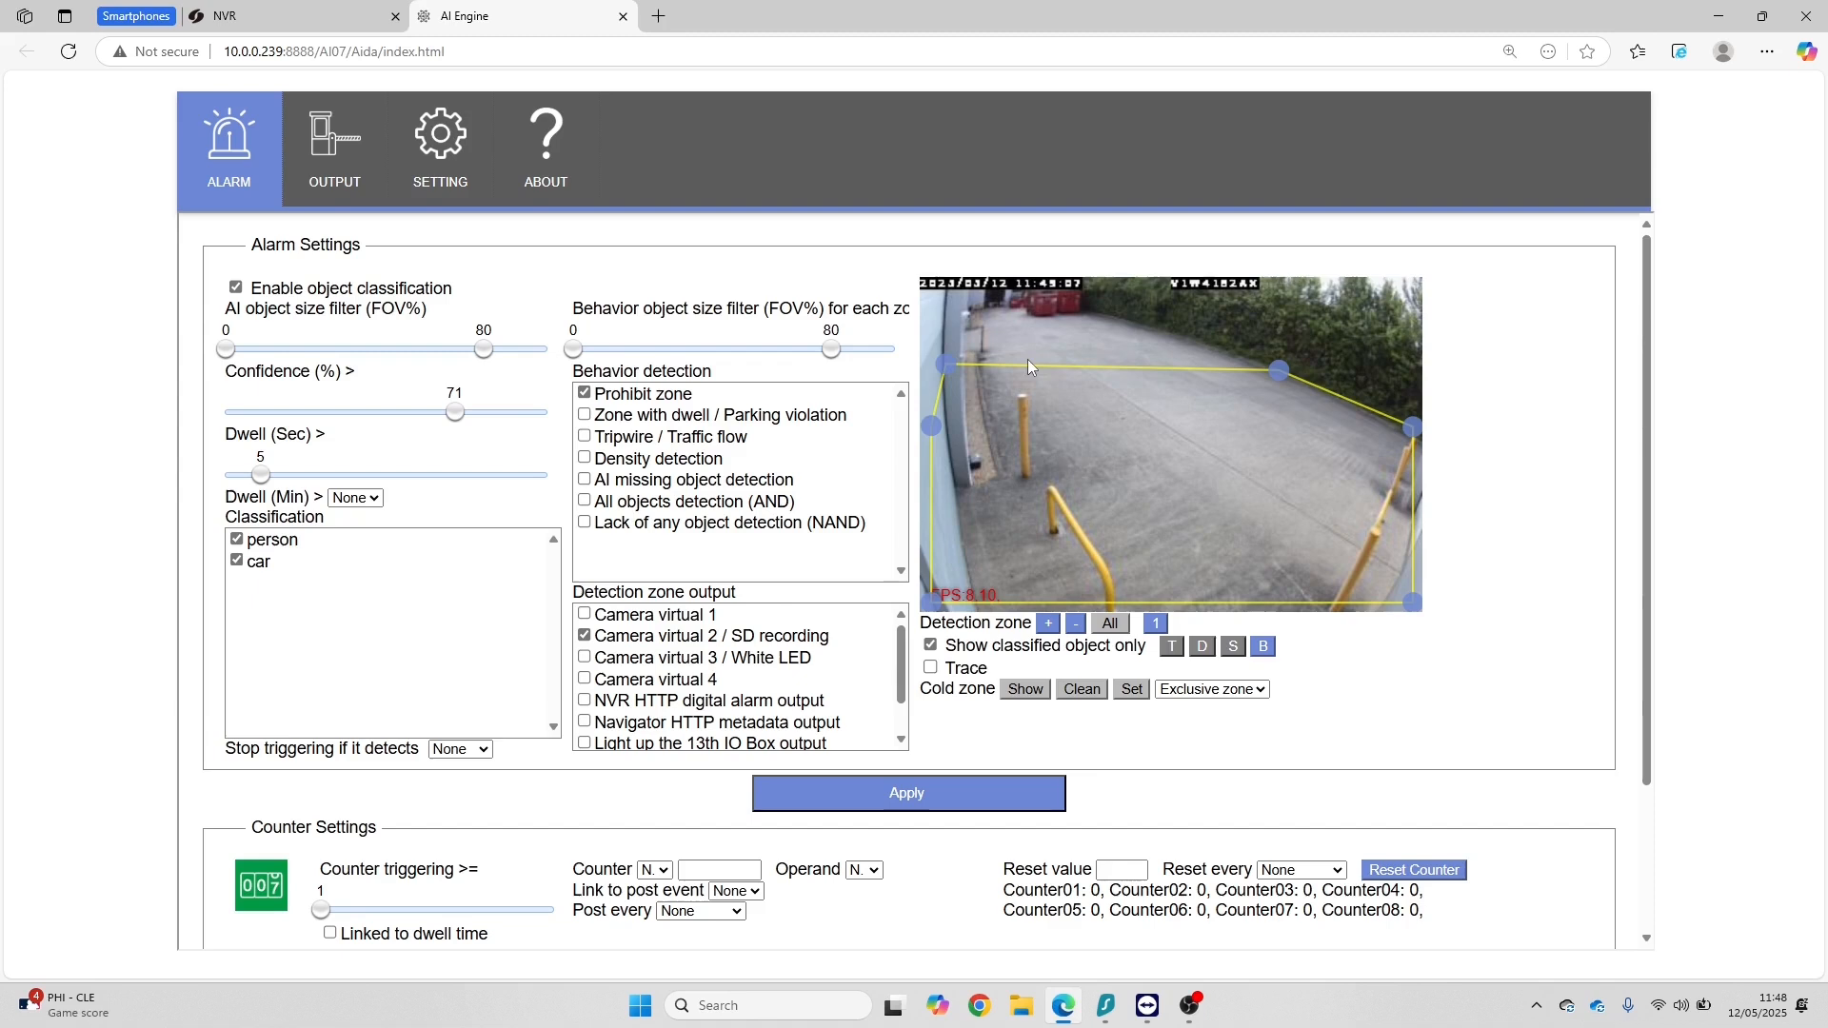
pyautogui.click(938, 794)
pyautogui.click(622, 16)
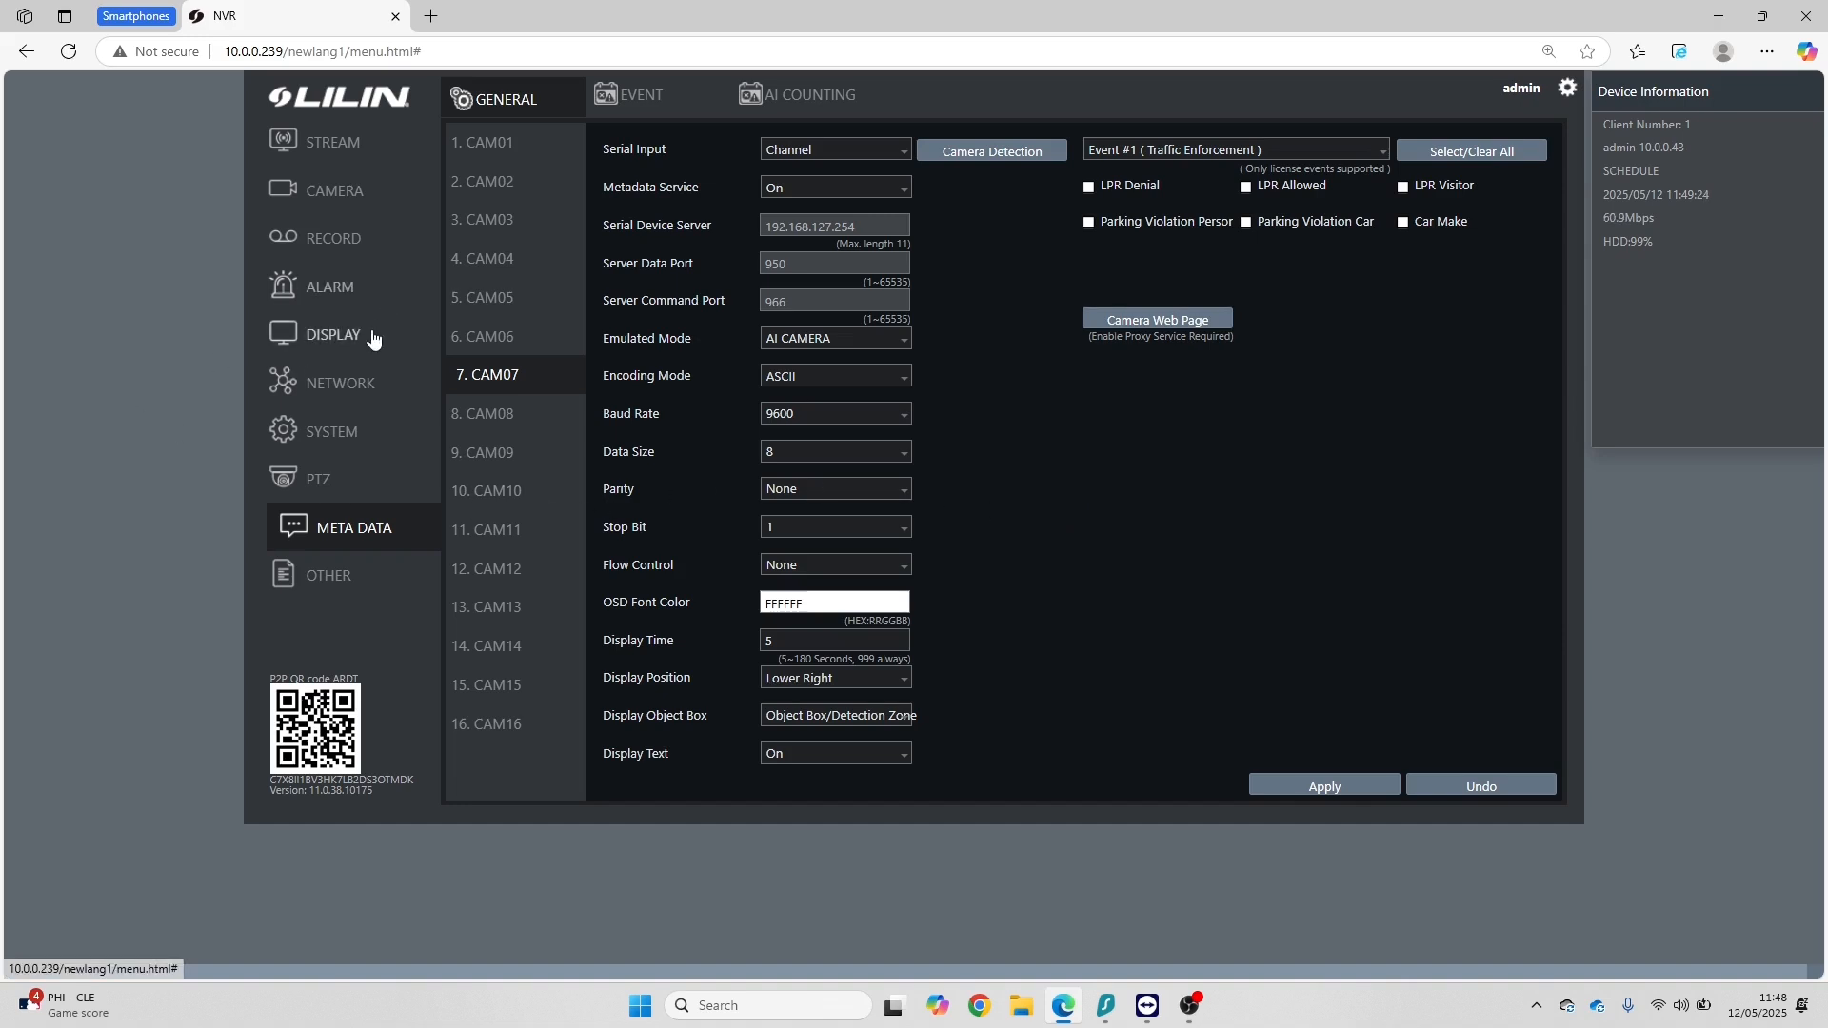
# Step: Set CAM07's alarm input type to IP Camera, apply it, and check CAM07 enlarged in the live view
pyautogui.click(331, 298)
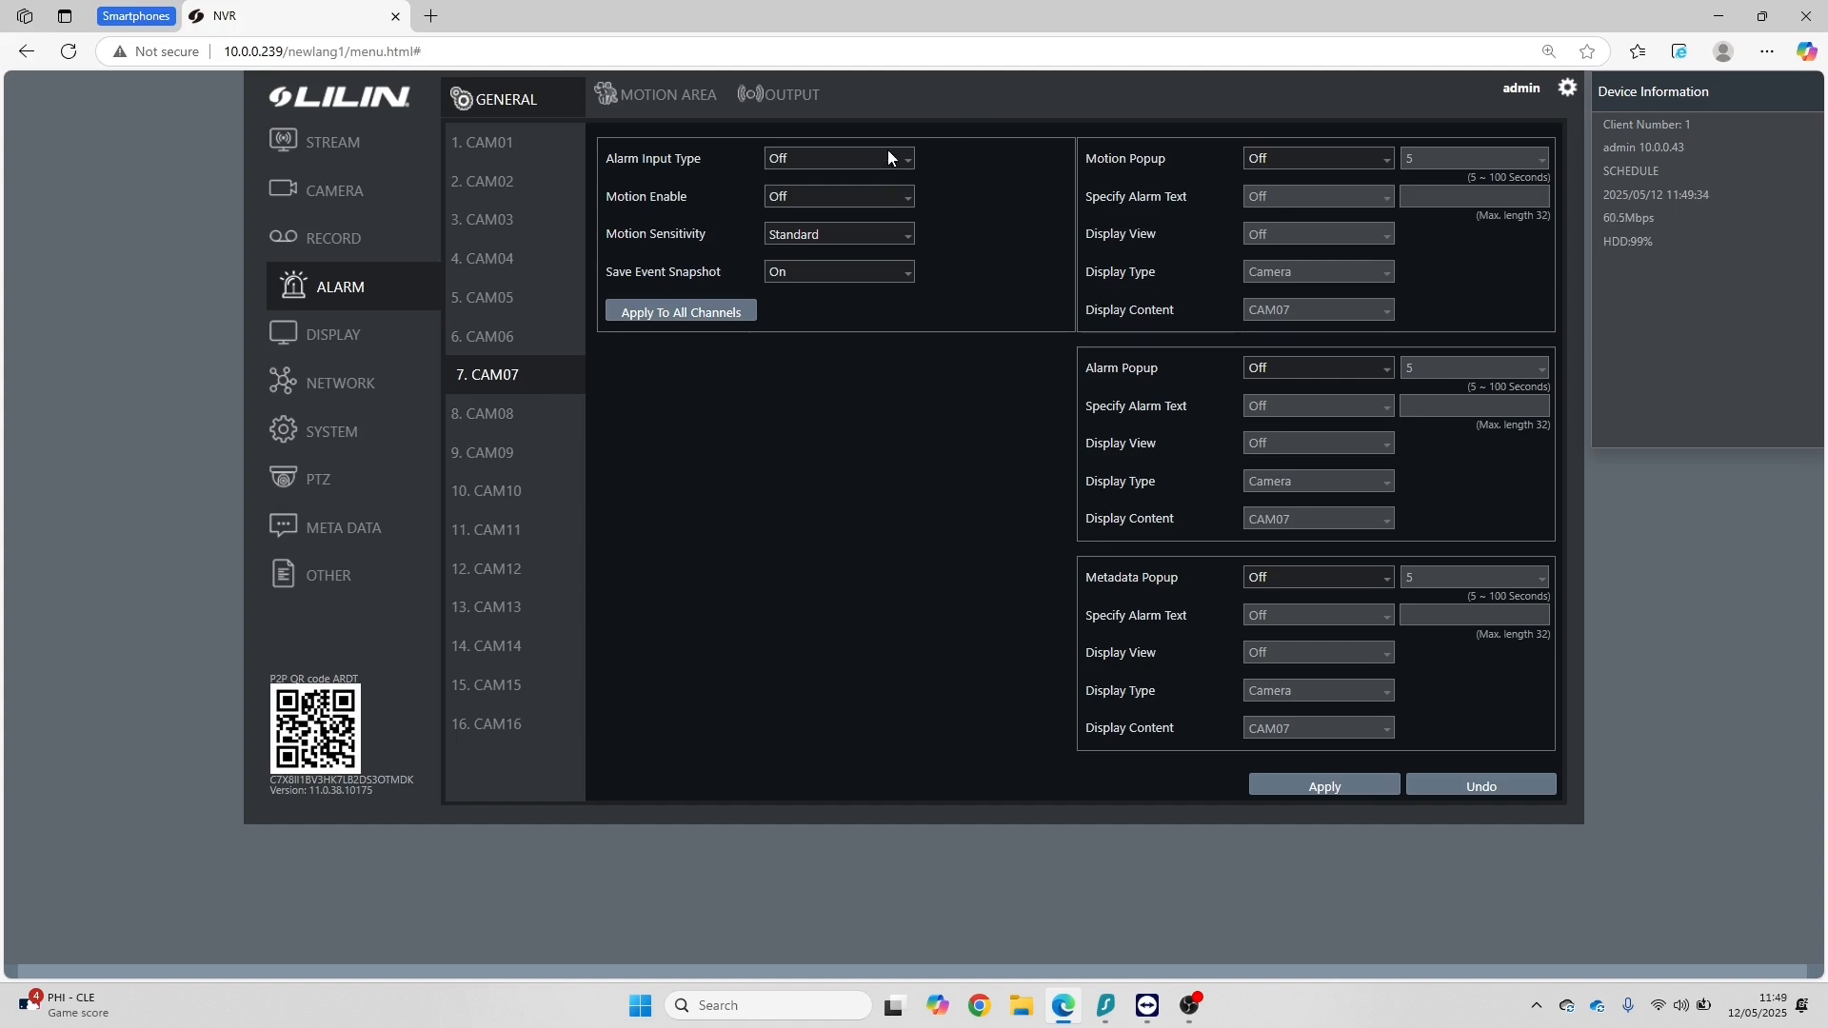
pyautogui.click(887, 150)
pyautogui.click(850, 235)
pyautogui.click(1325, 787)
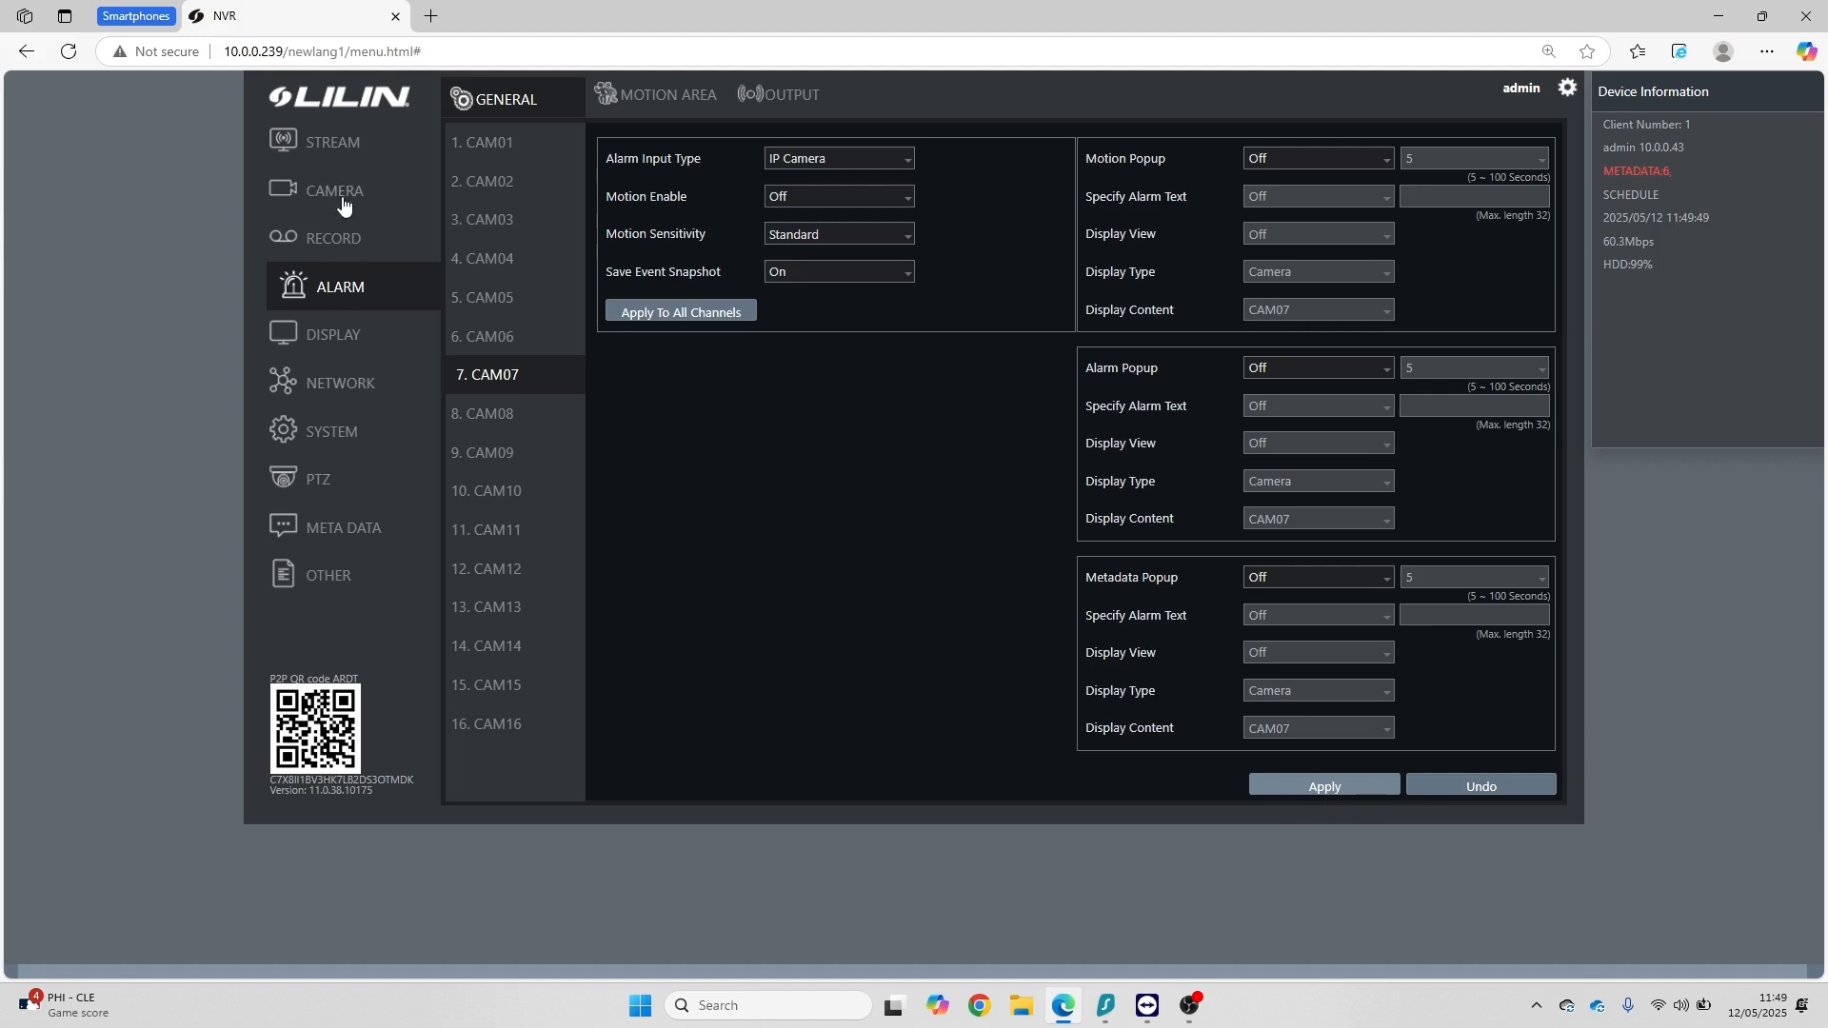
pyautogui.click(341, 143)
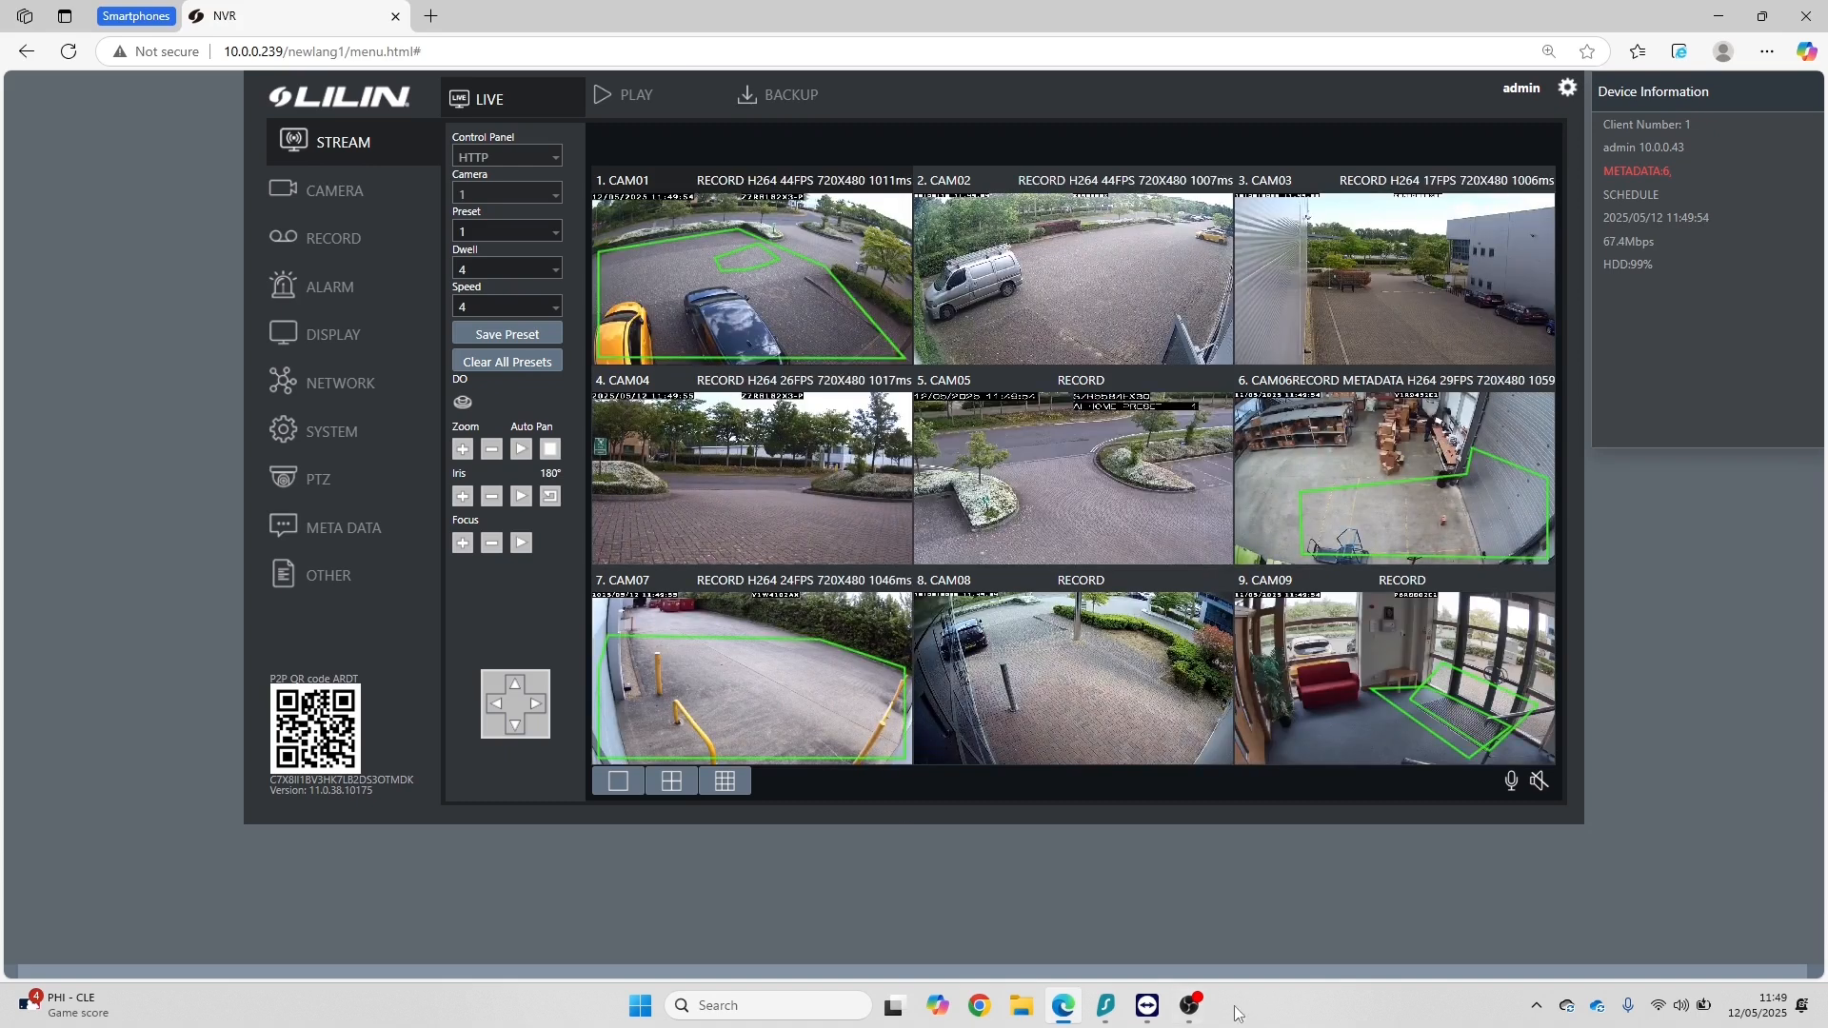
pyautogui.doubleClick(788, 682)
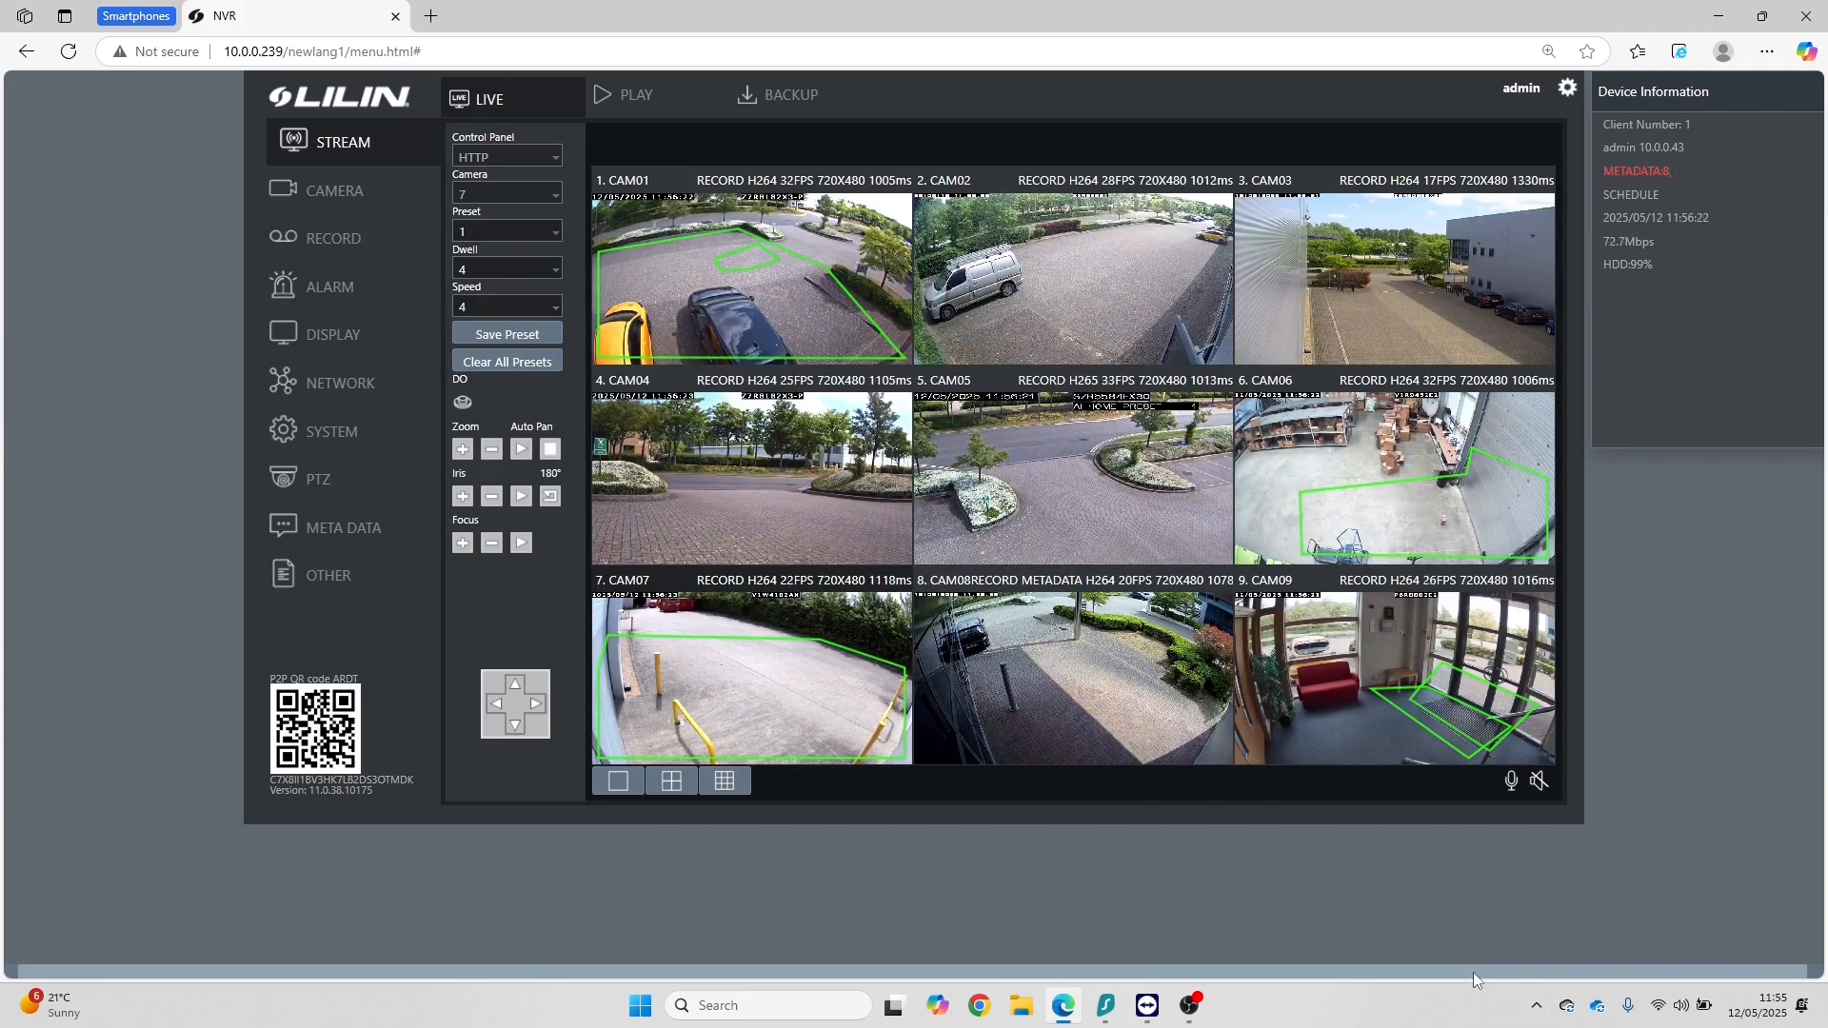
# Step: Open the recording playback and filter its events to #07 only
pyautogui.click(636, 97)
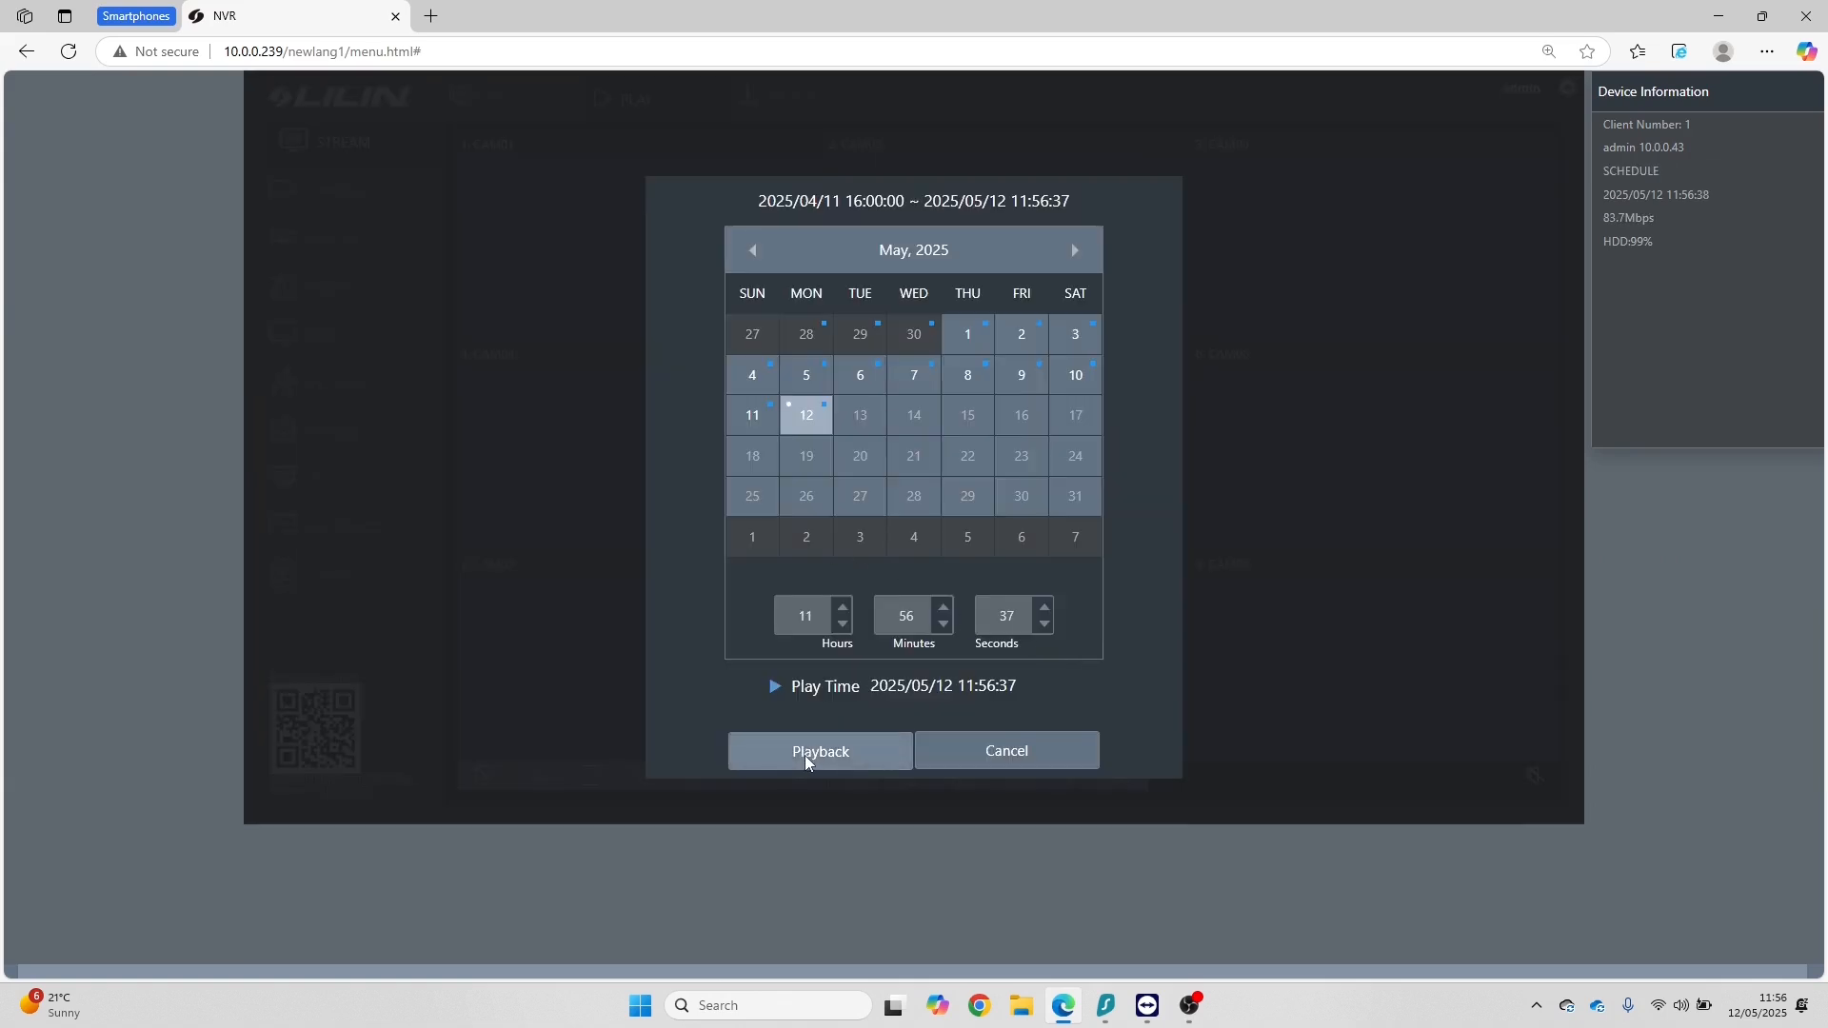
pyautogui.click(804, 753)
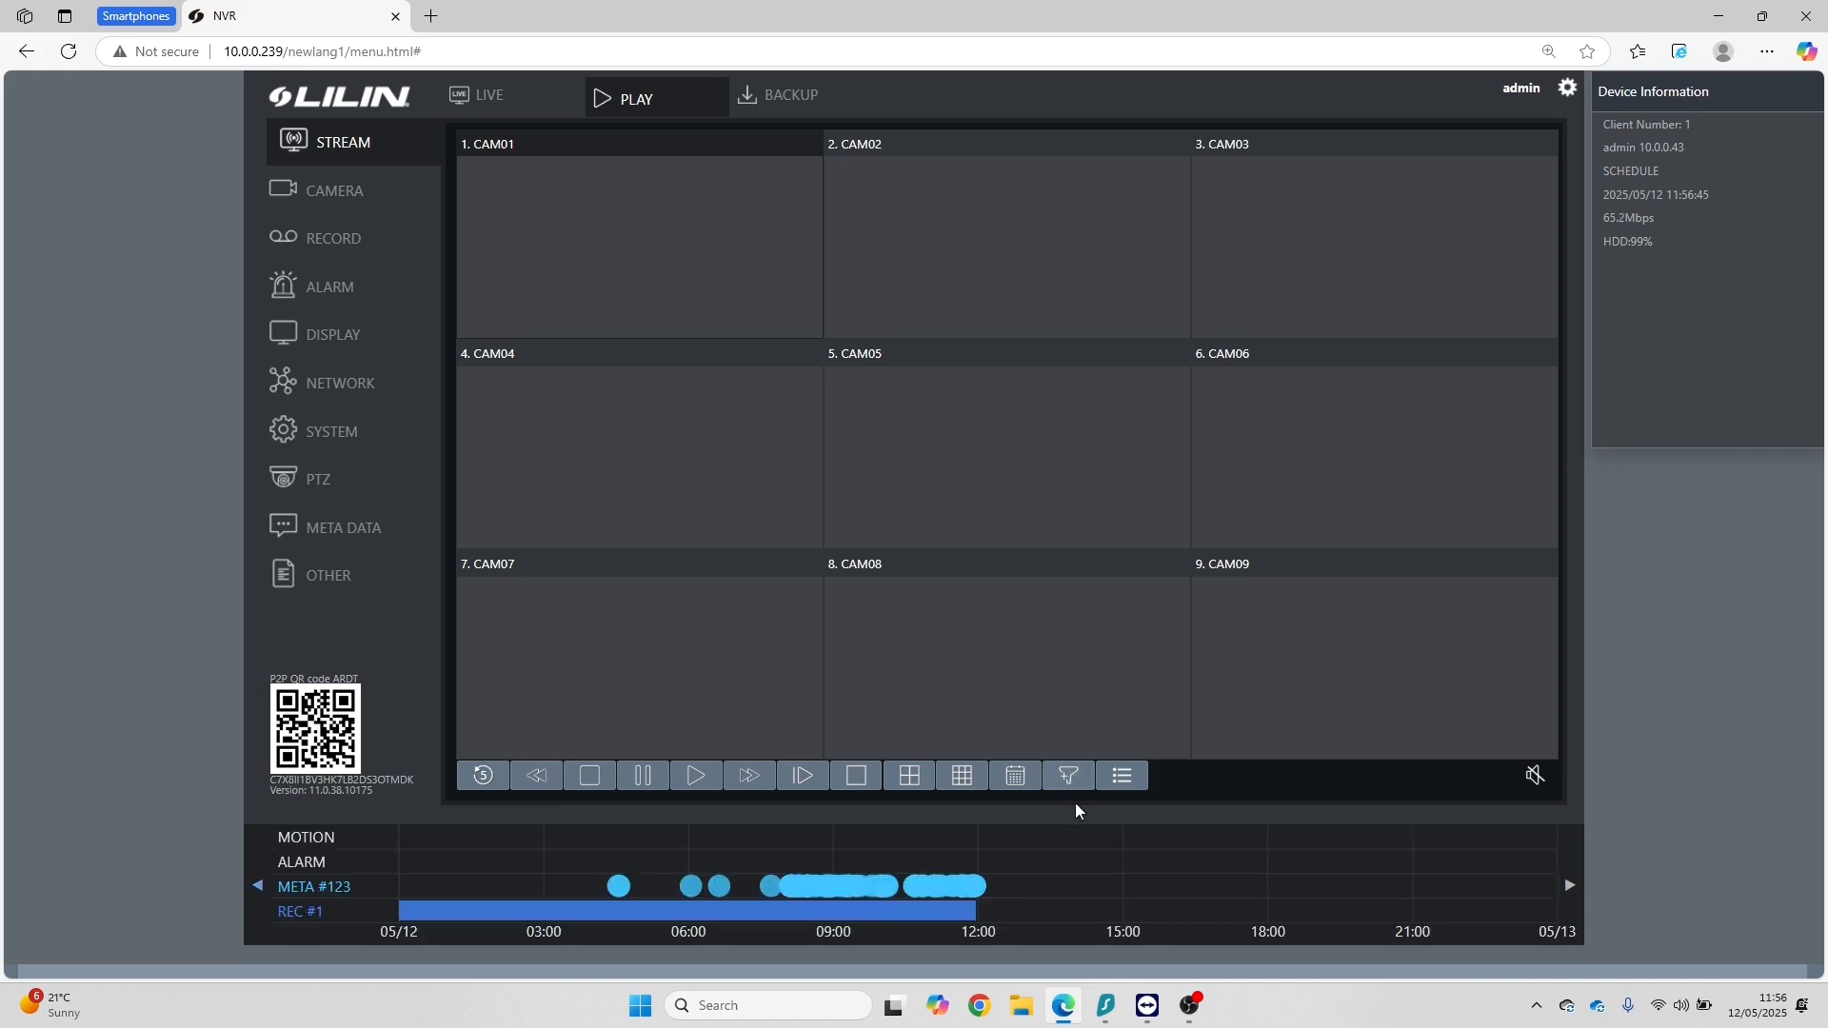
pyautogui.click(1071, 776)
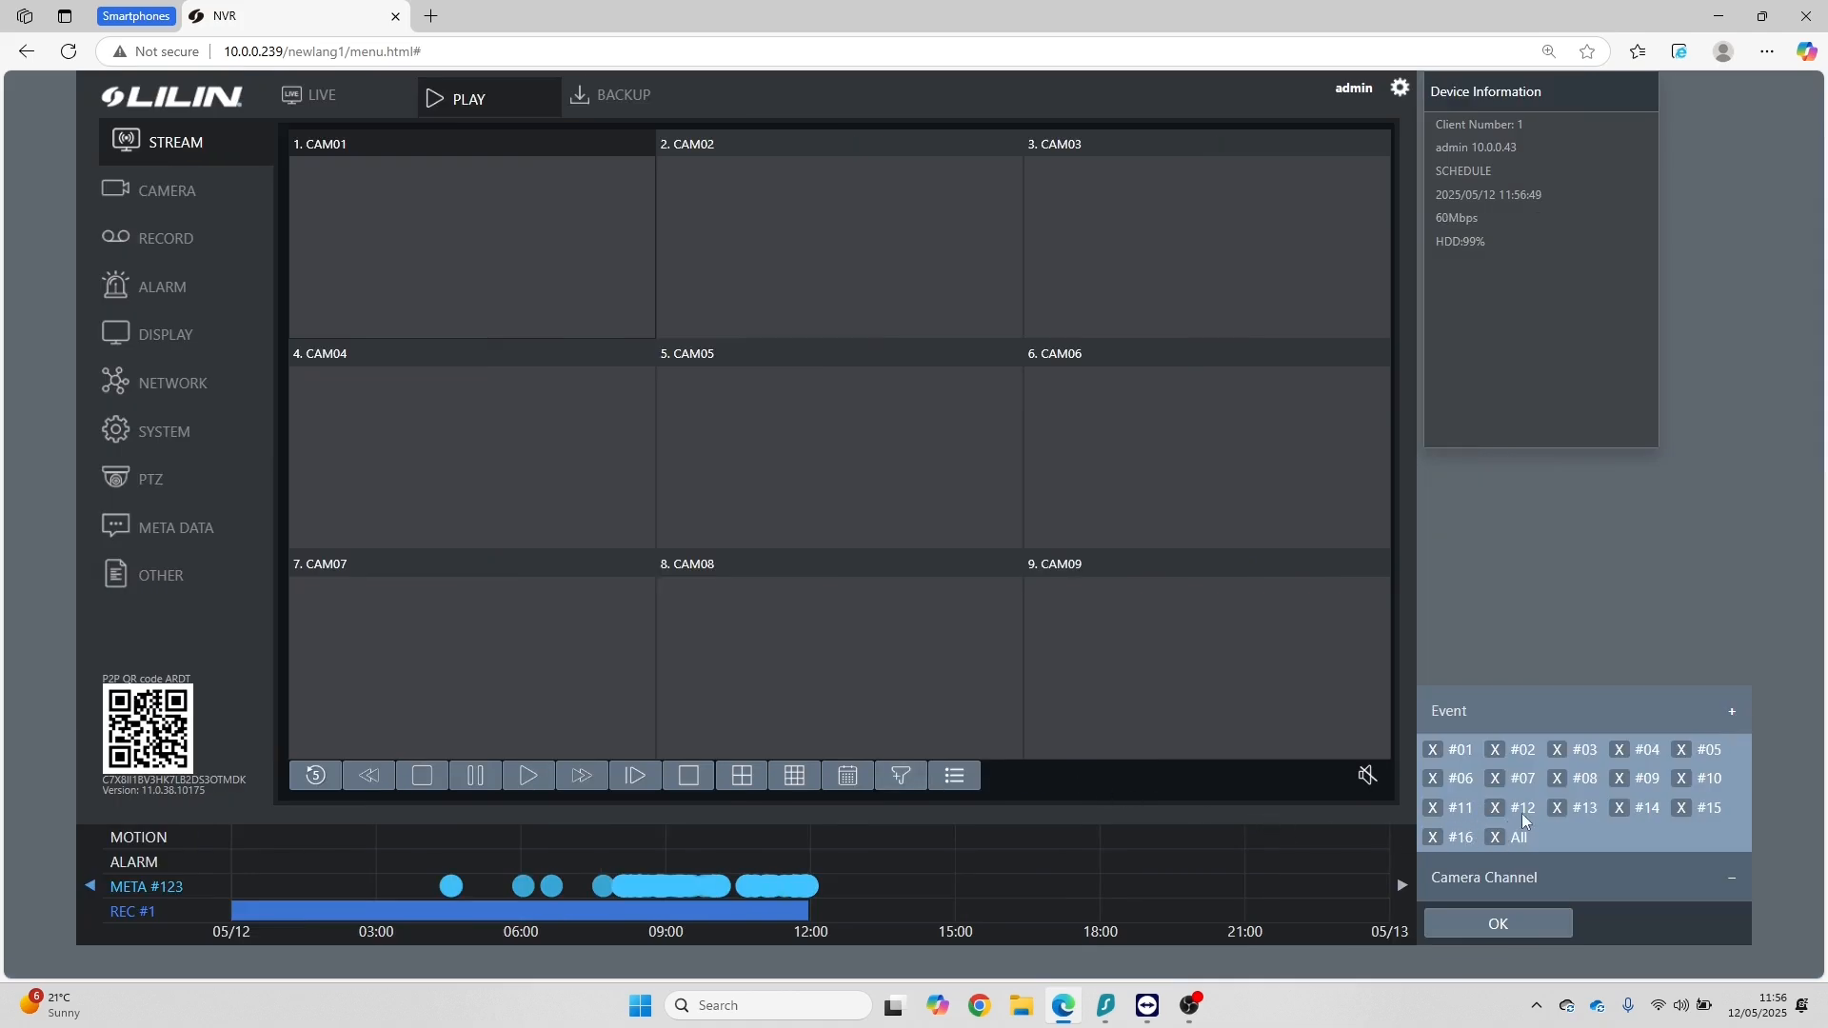
pyautogui.click(1497, 835)
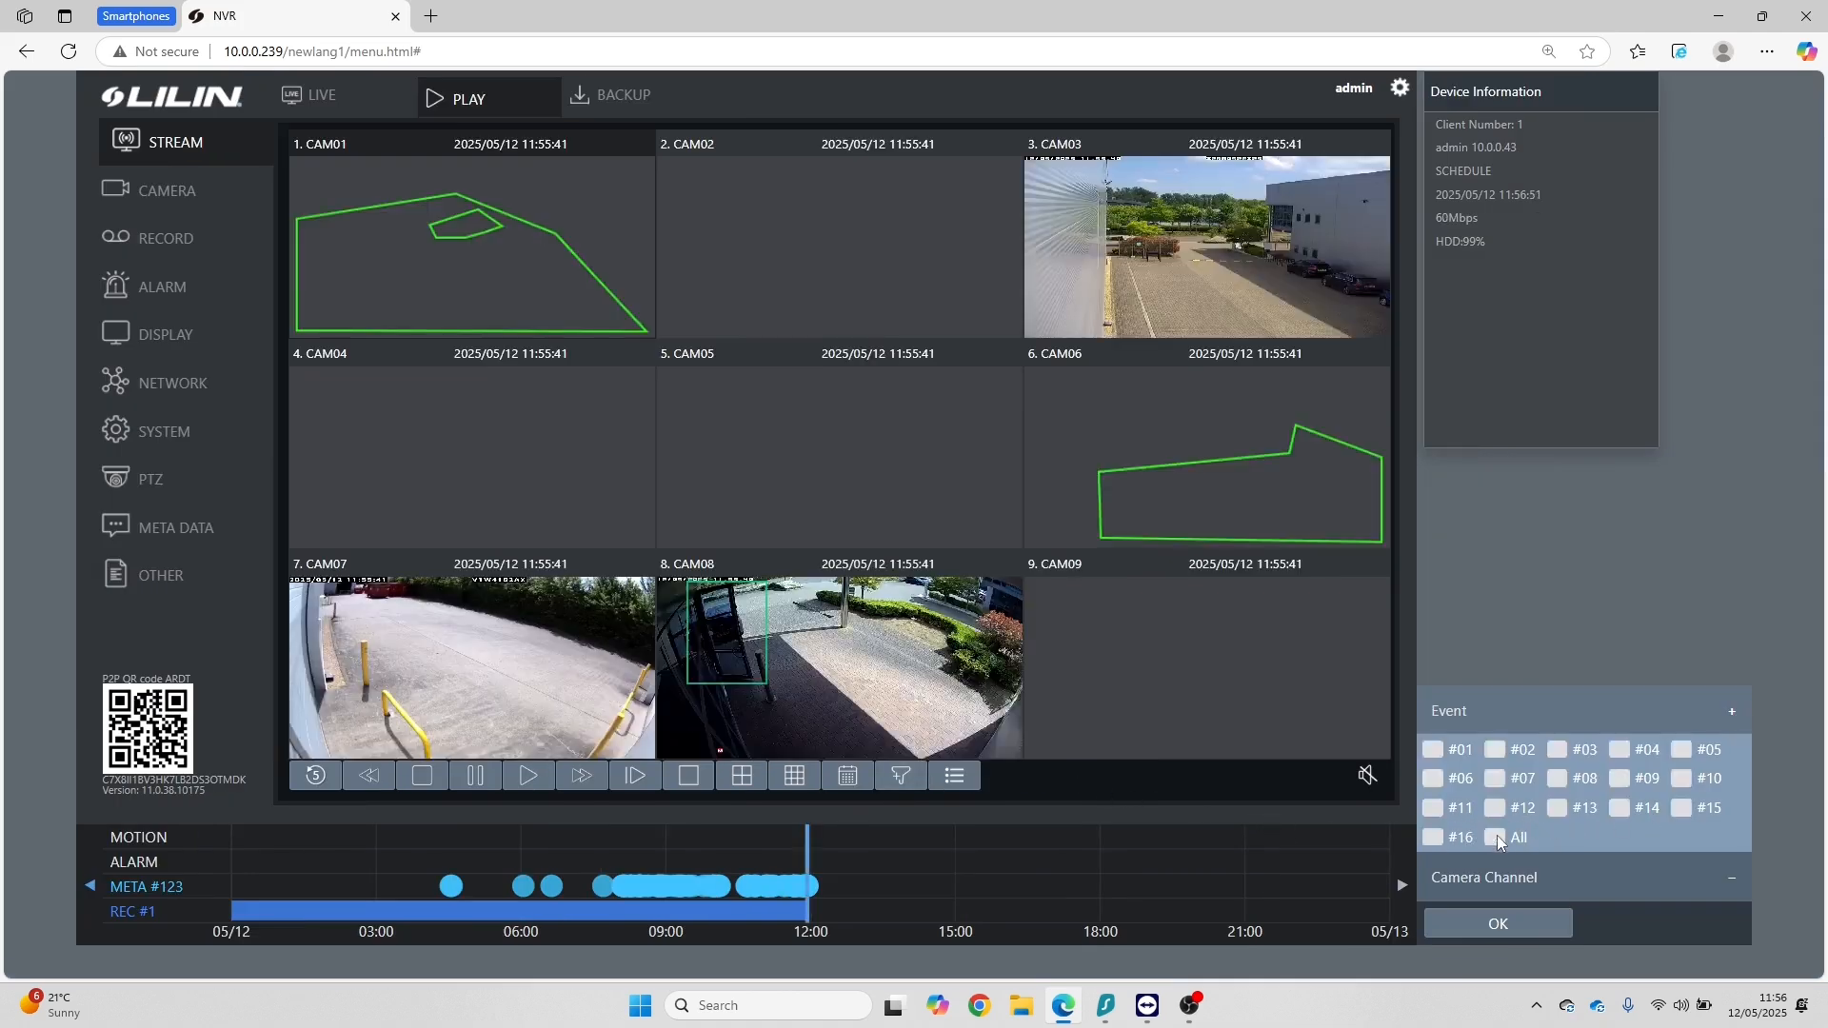
pyautogui.click(1495, 778)
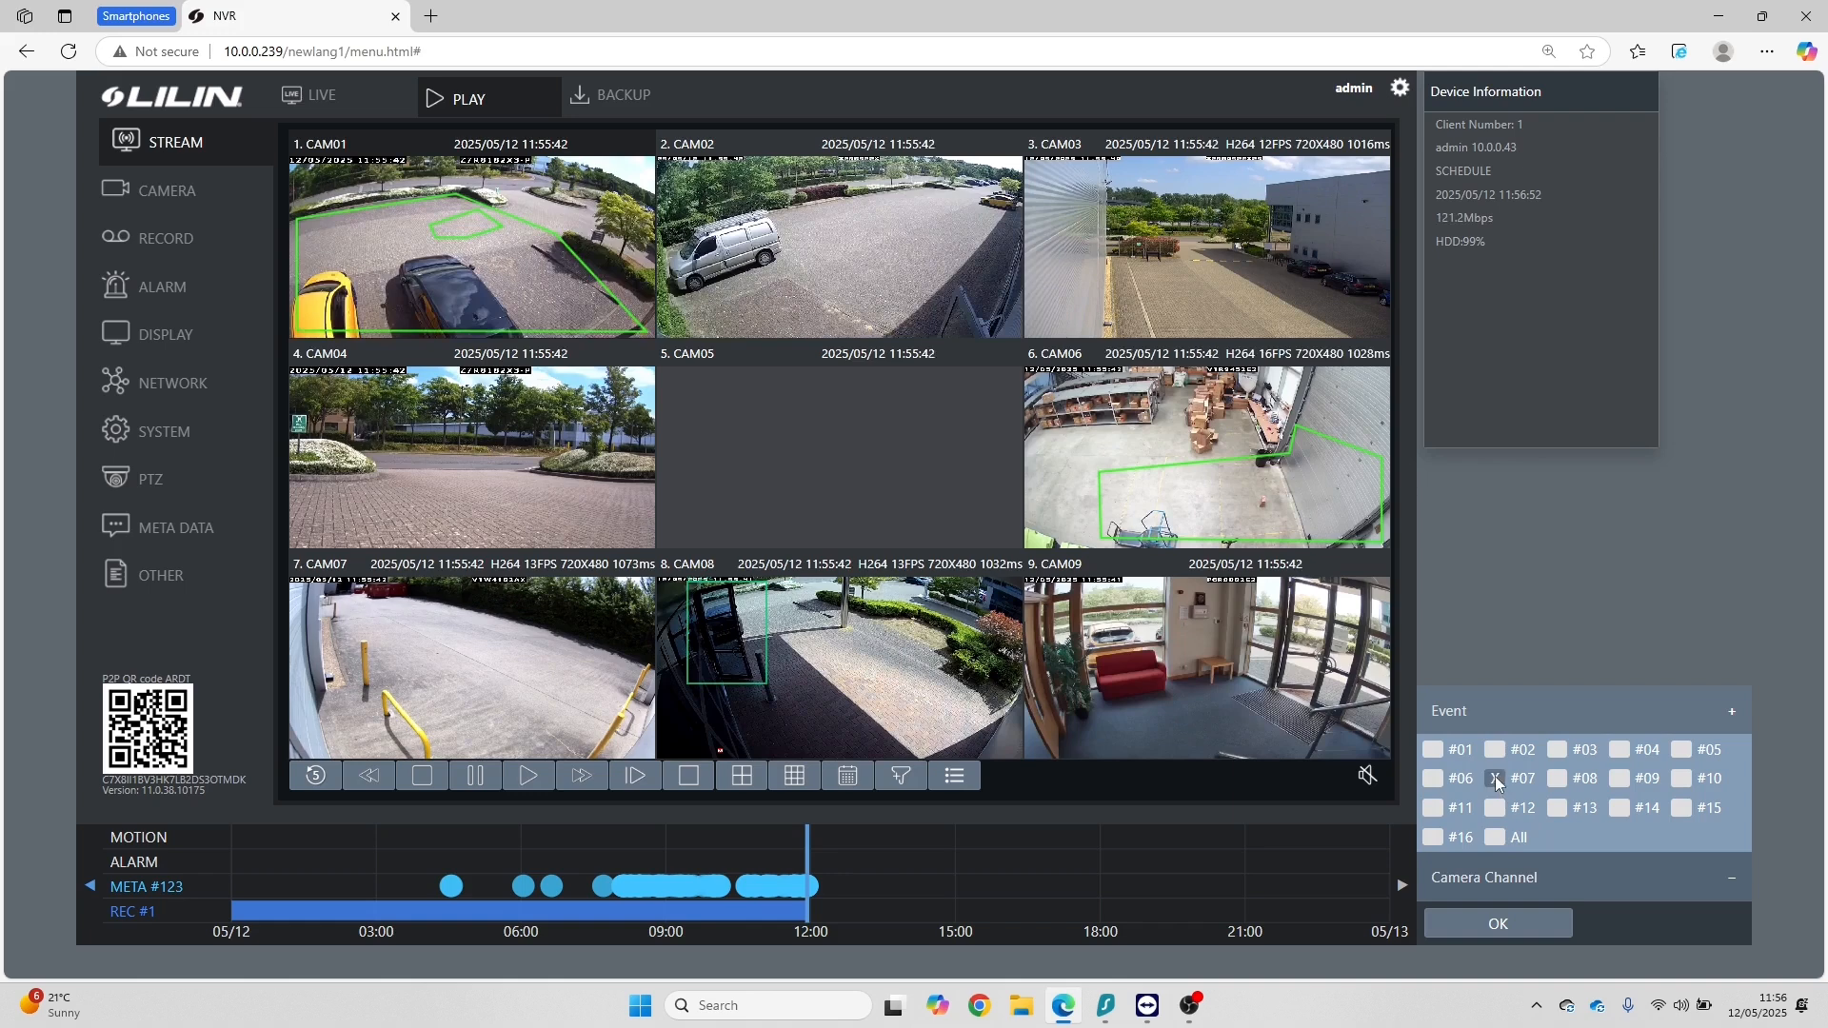
pyautogui.click(1516, 922)
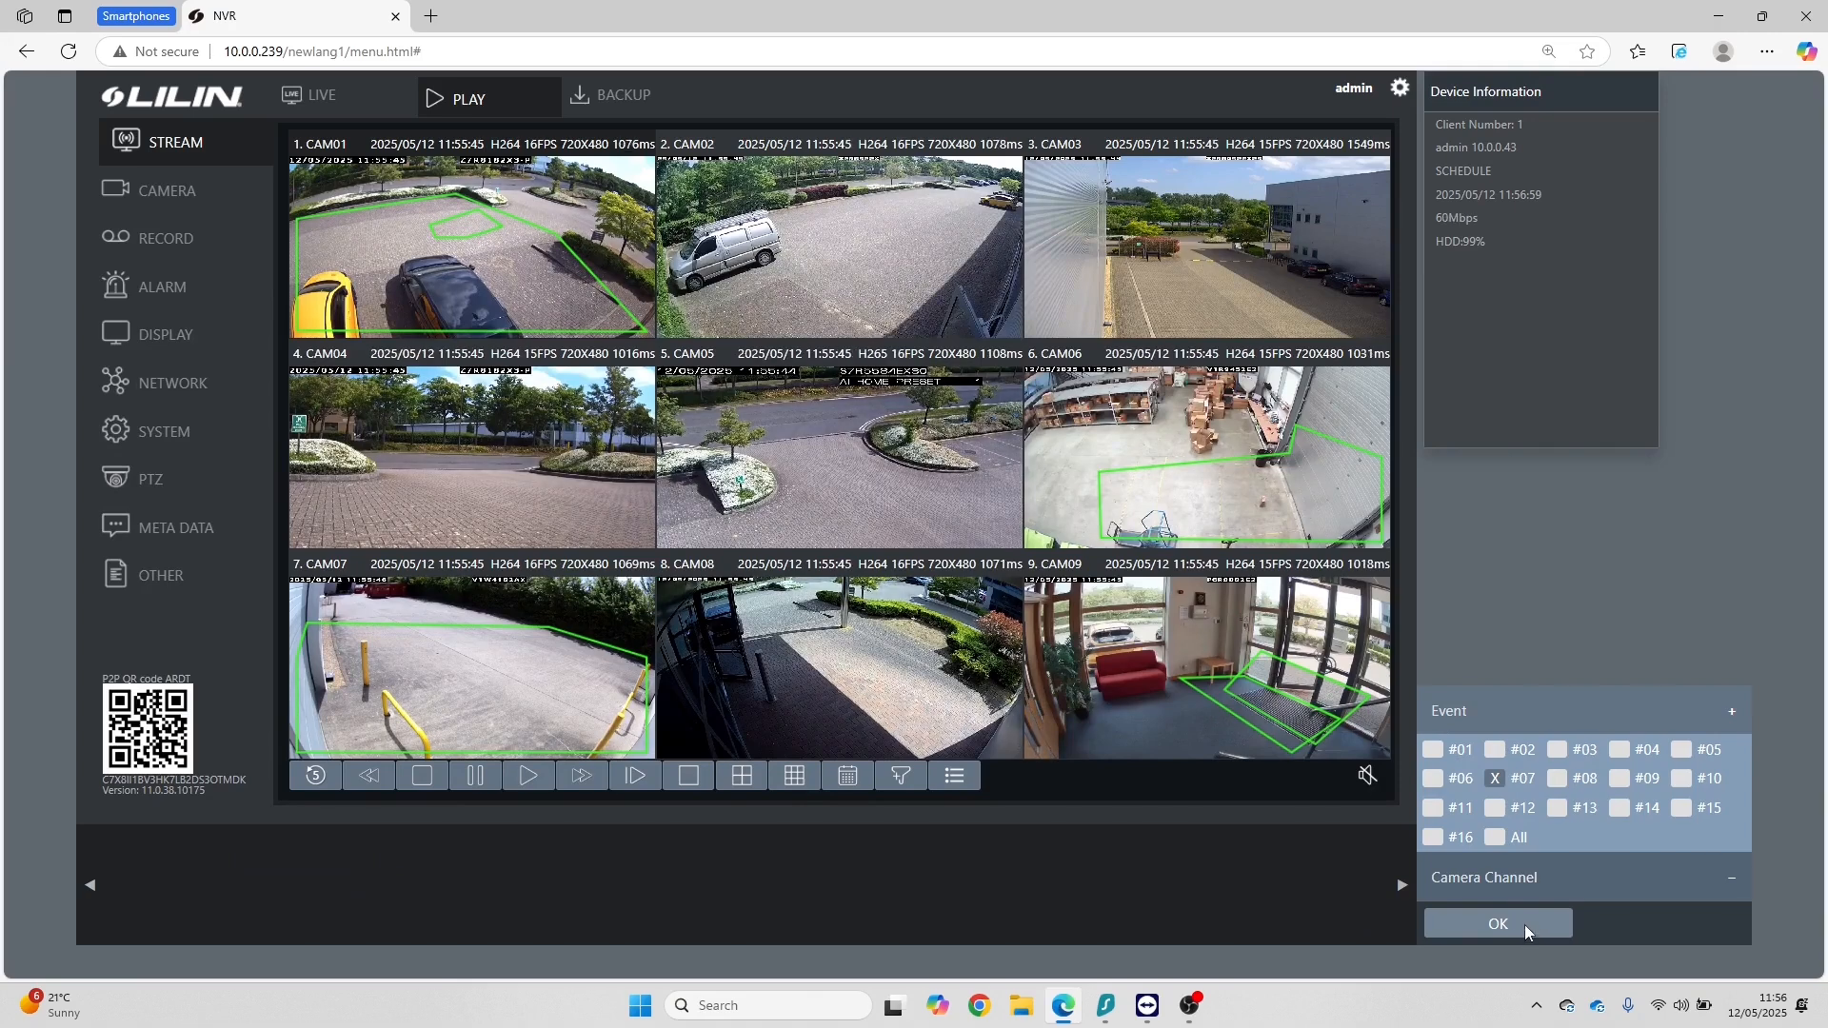
# Step: List the events filtered to #07 and magnify the recording timeline around the metadata events between 11:52 and 11:55
pyautogui.click(956, 777)
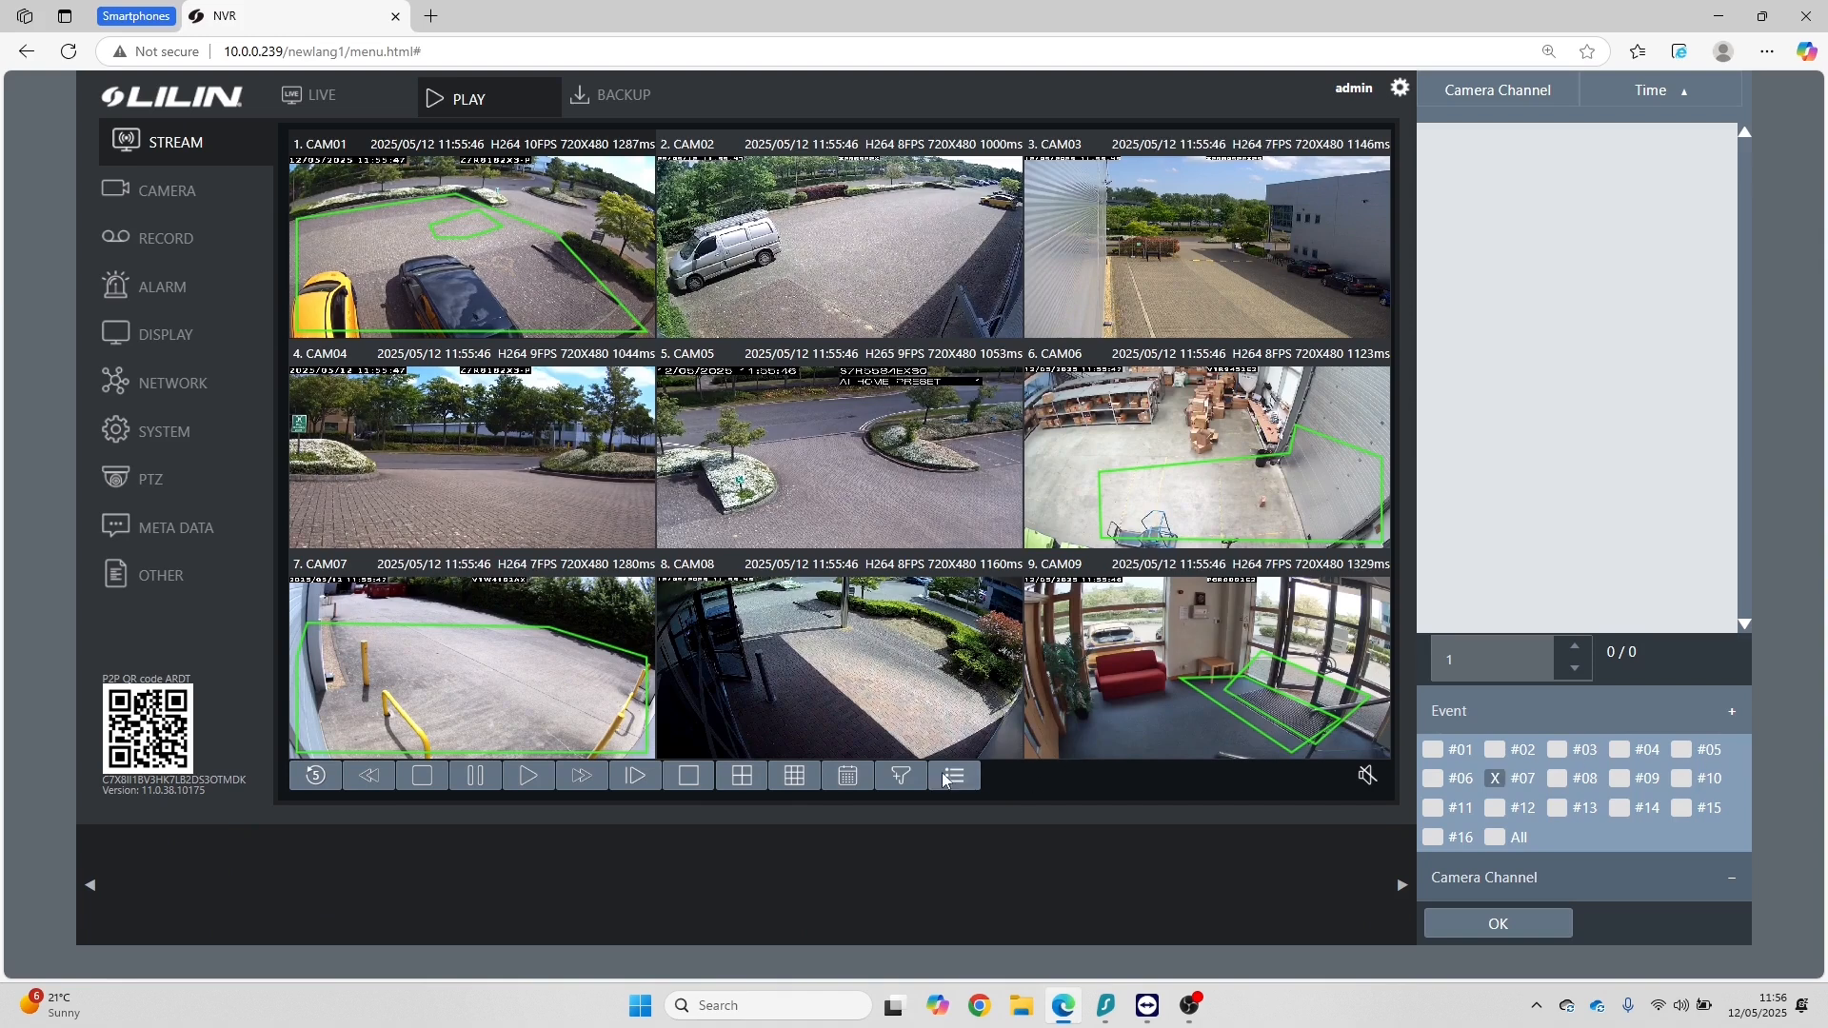
pyautogui.click(901, 775)
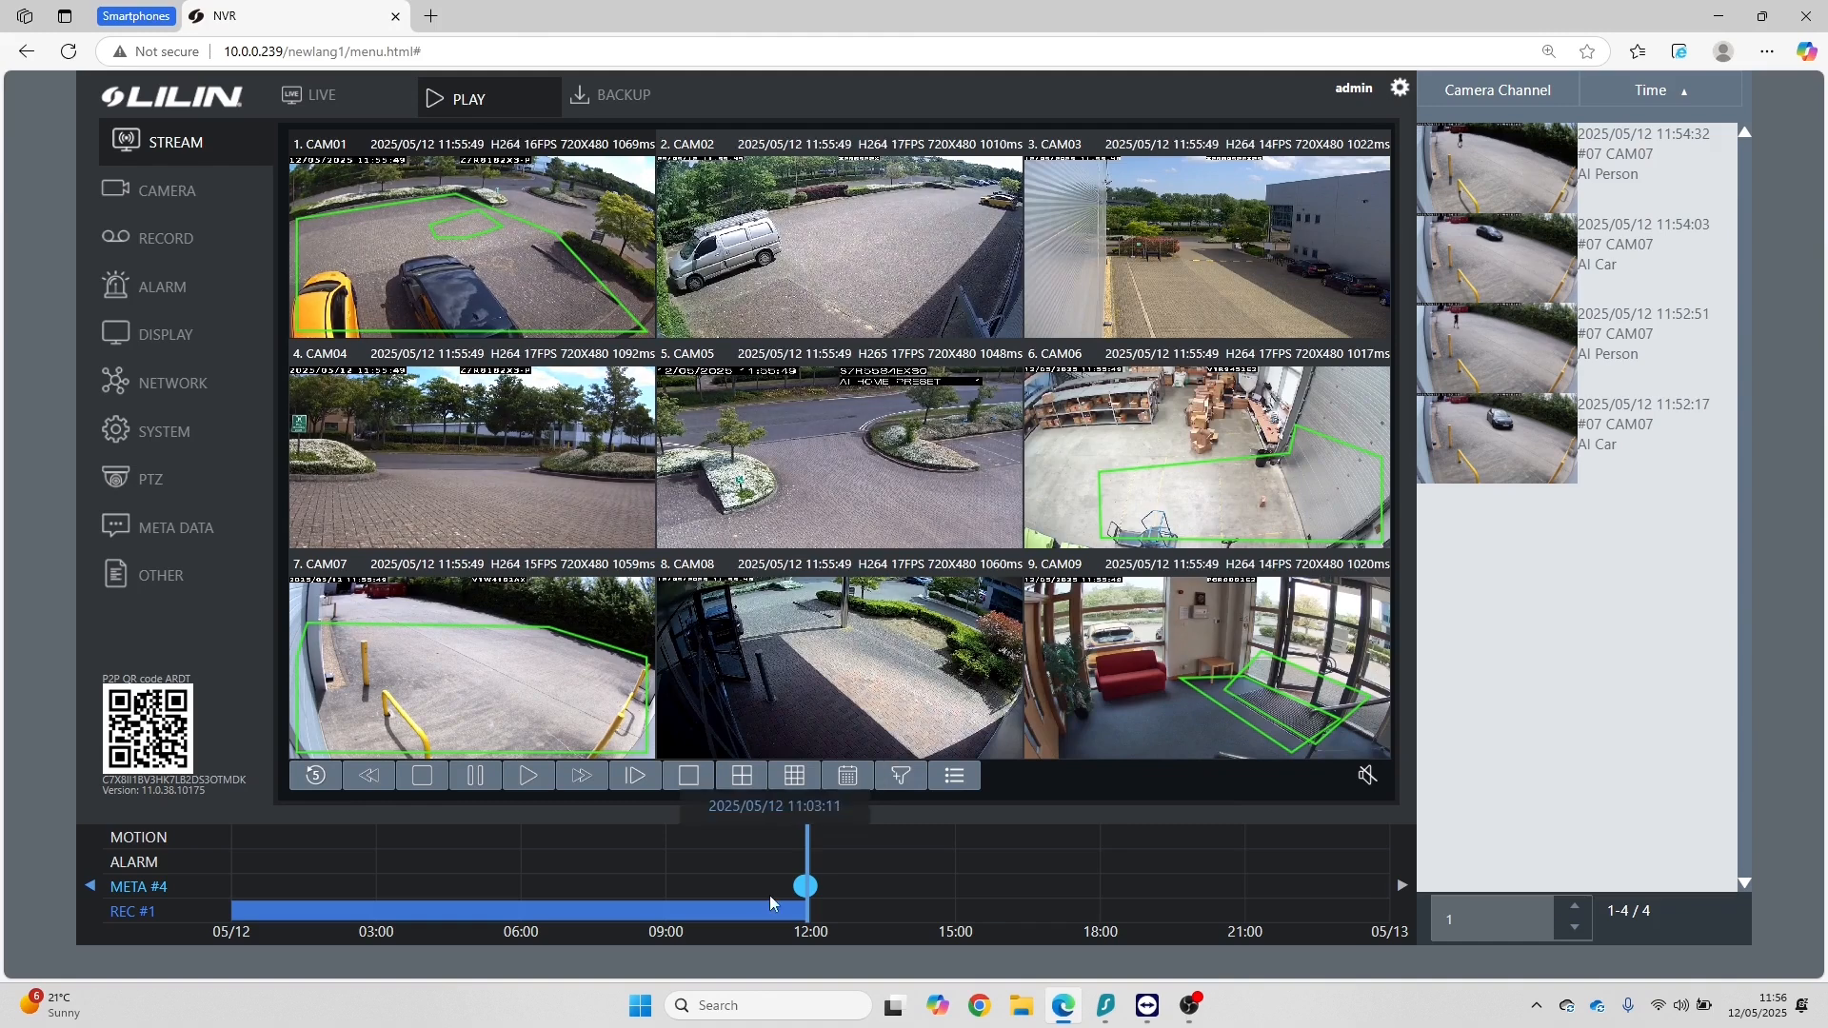
pyautogui.scroll(5, 809, 891)
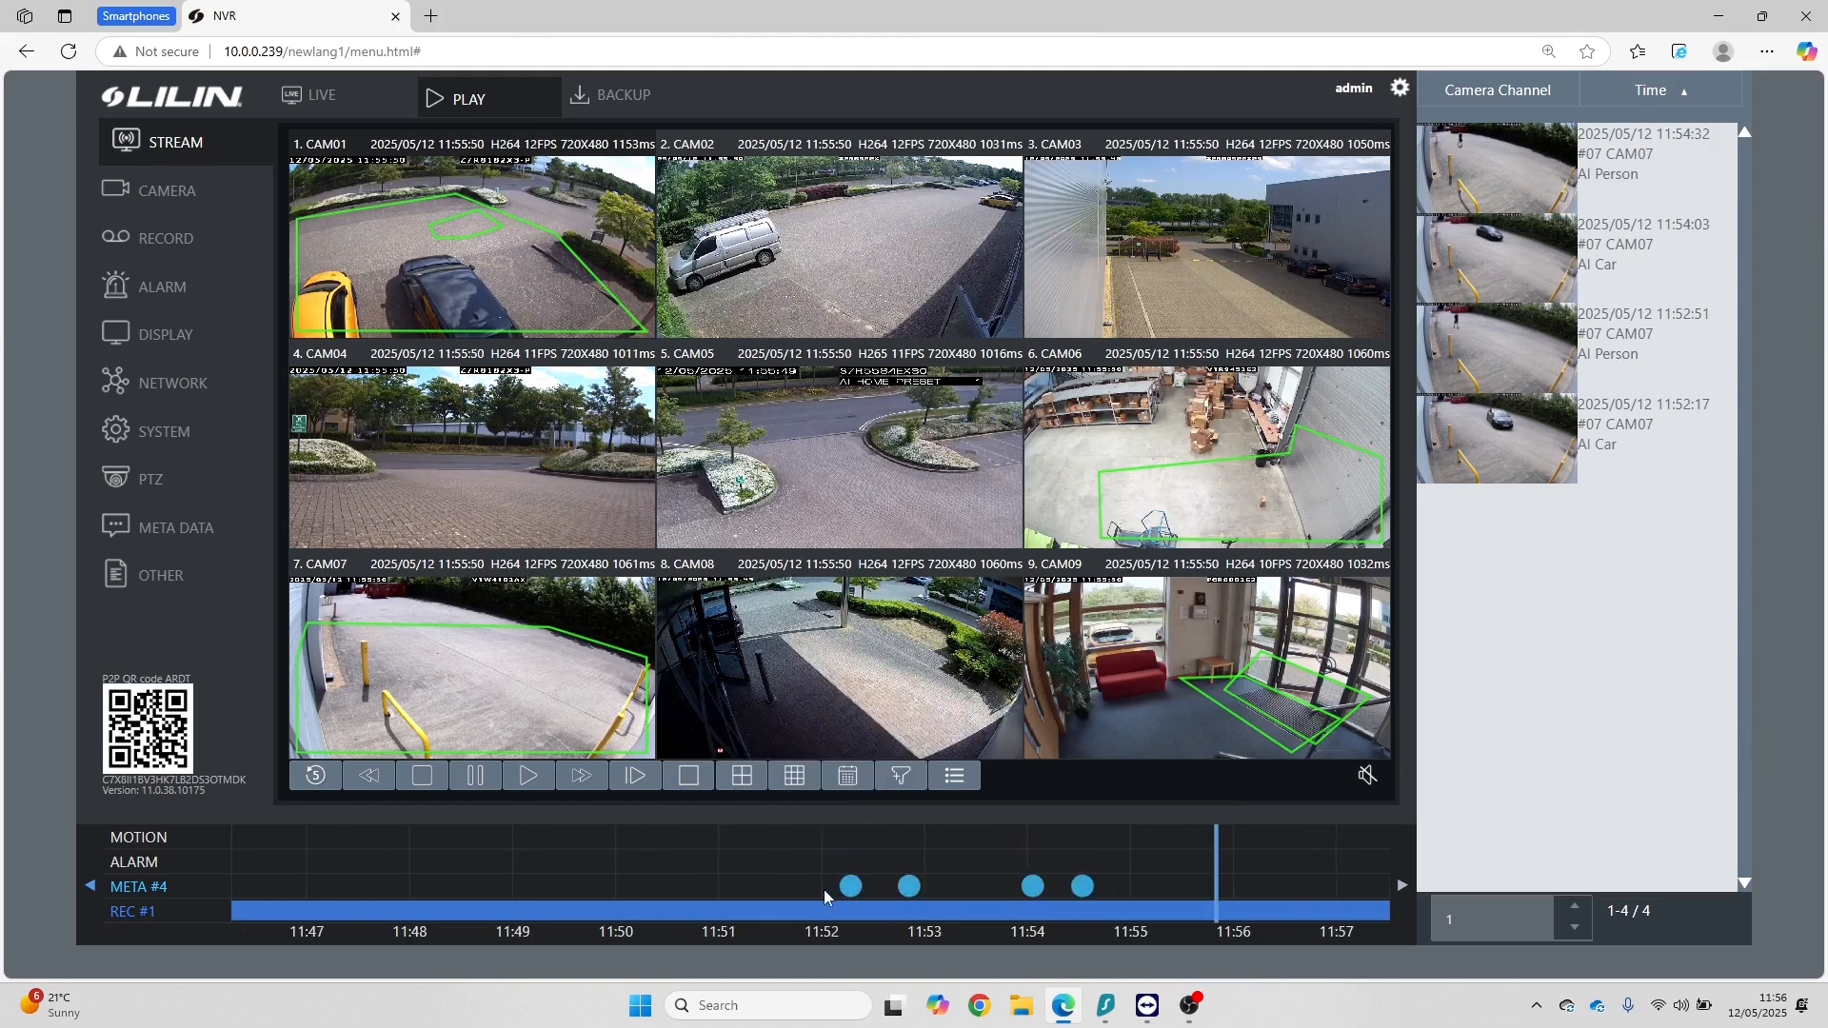
# Step: Preview the 11:52:51 event on the timeline, play back CAM07's AI Car event from 11:54:03, and return to the live view
pyautogui.moveTo(912, 889)
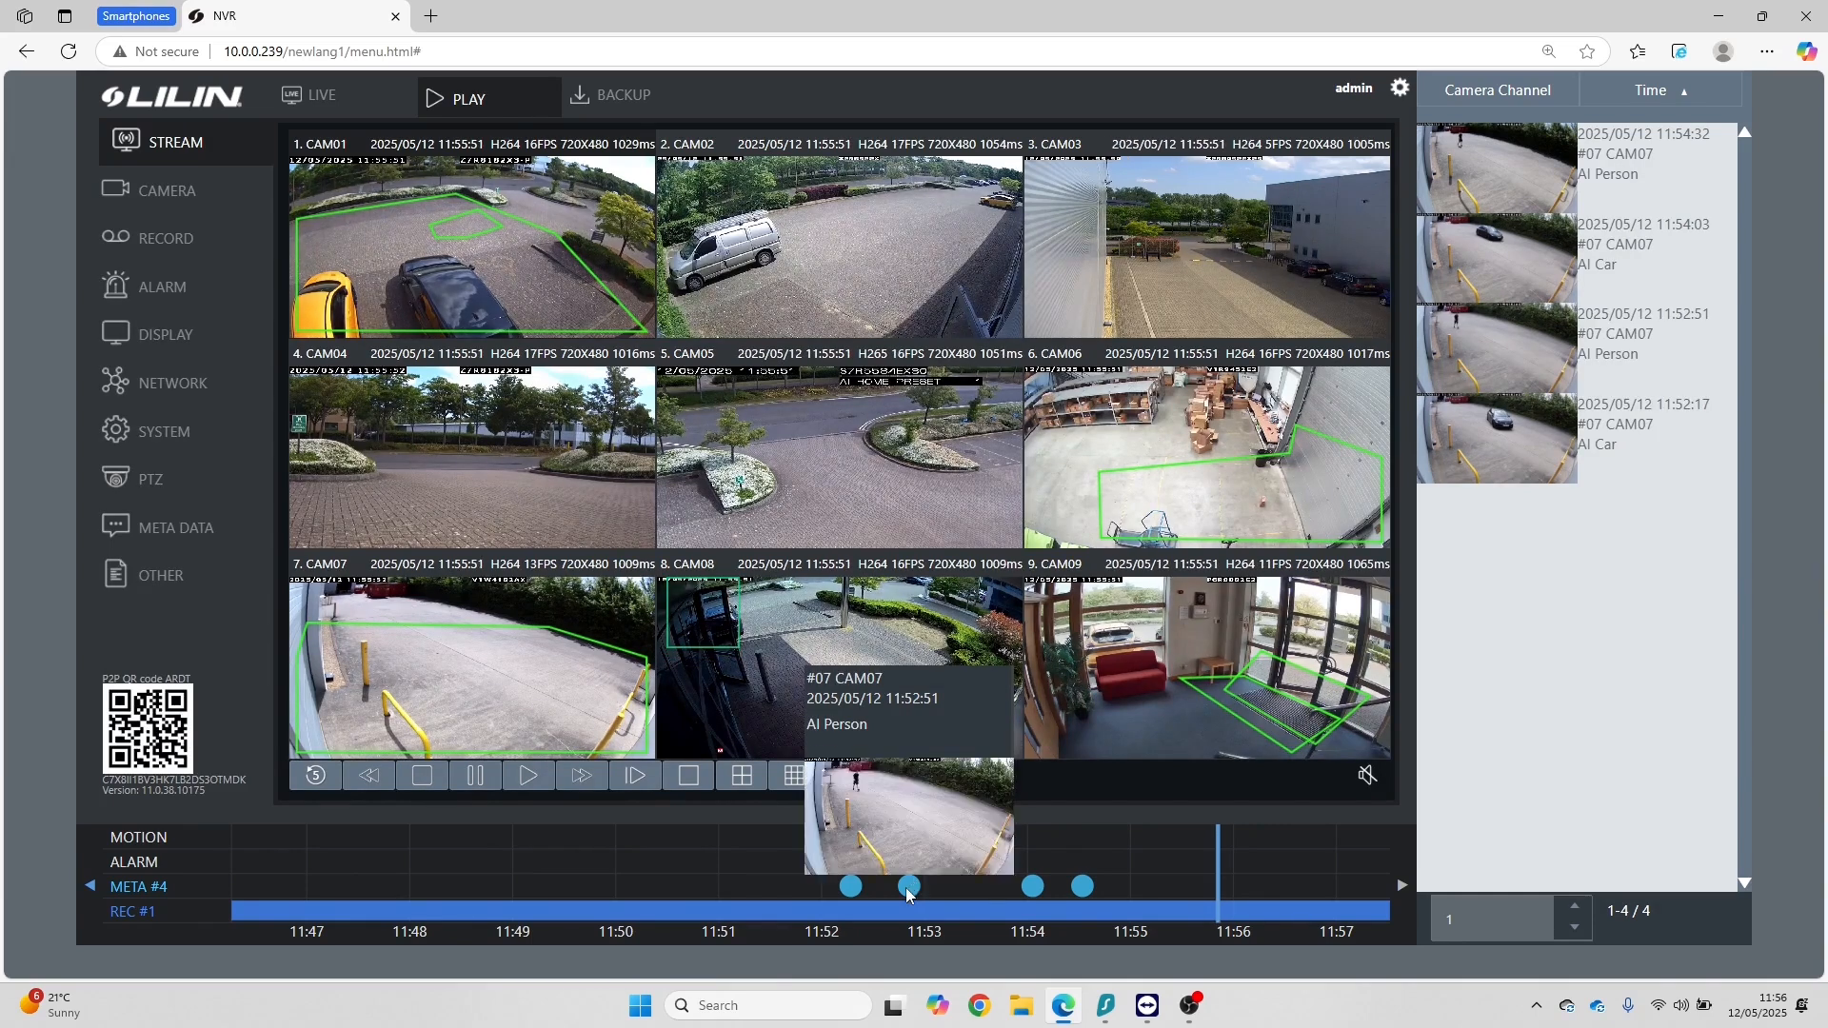
pyautogui.click(1533, 243)
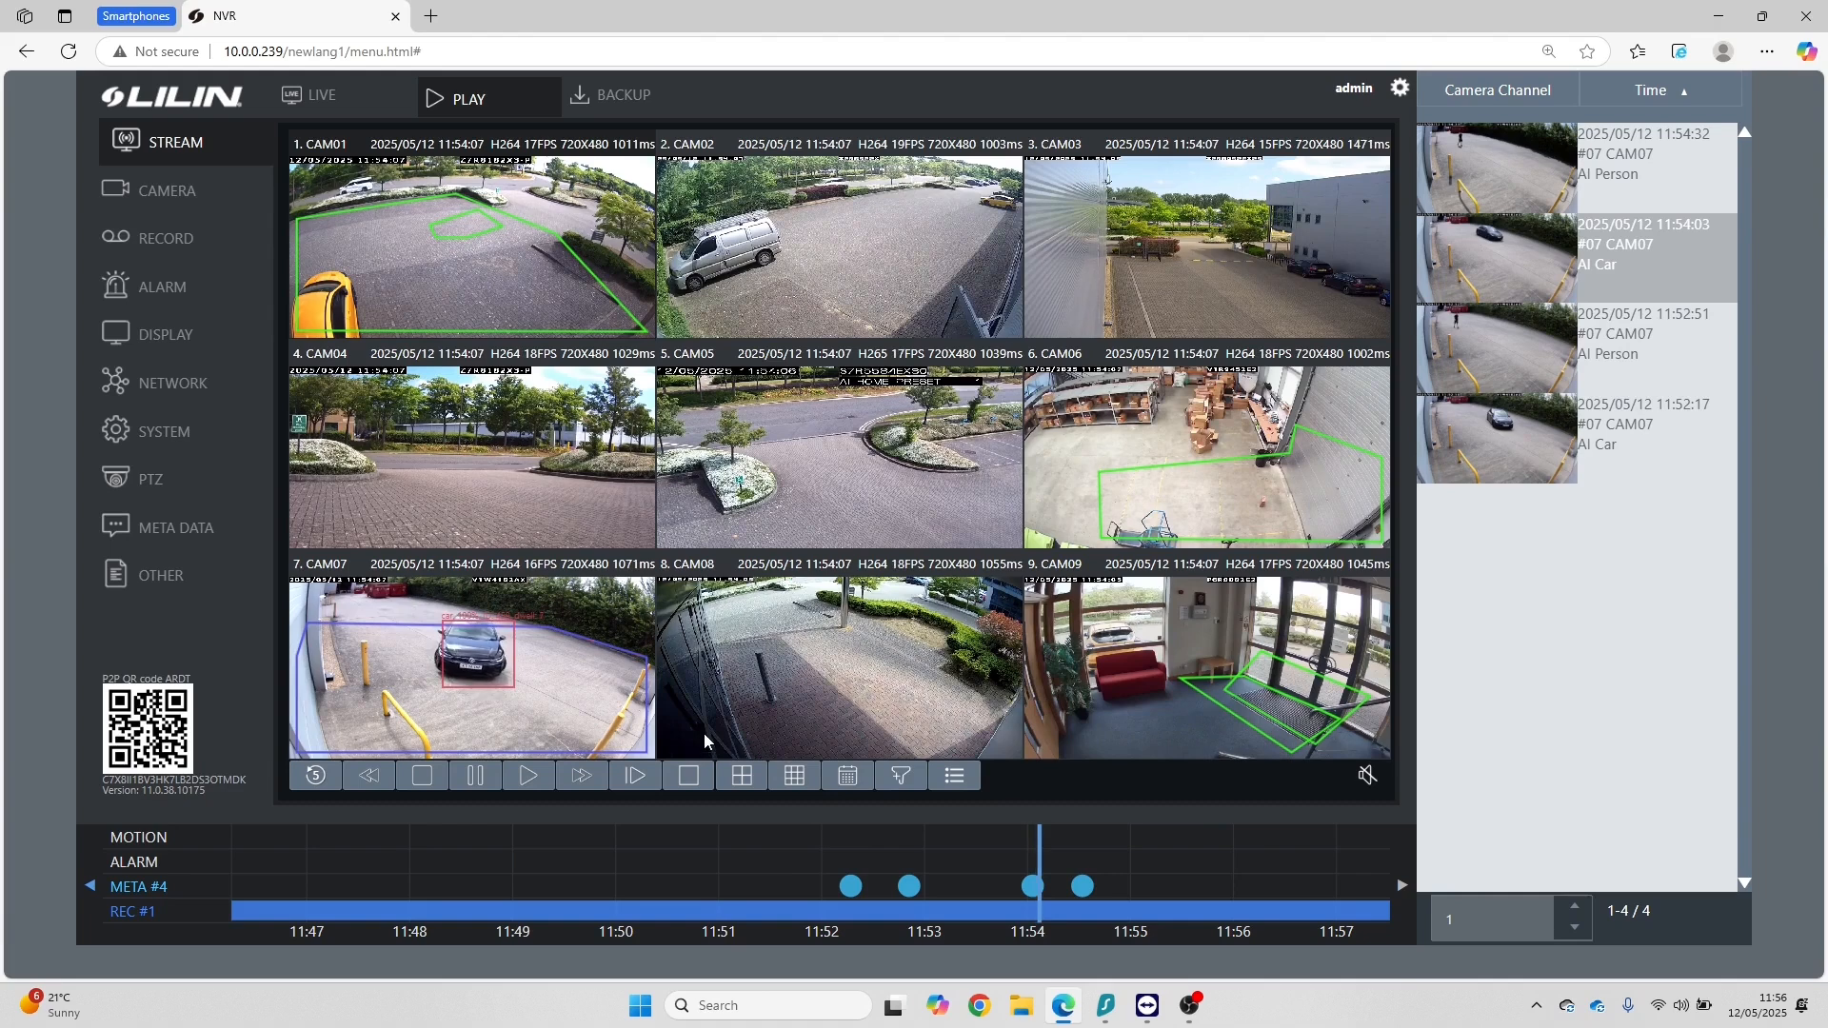
pyautogui.click(316, 95)
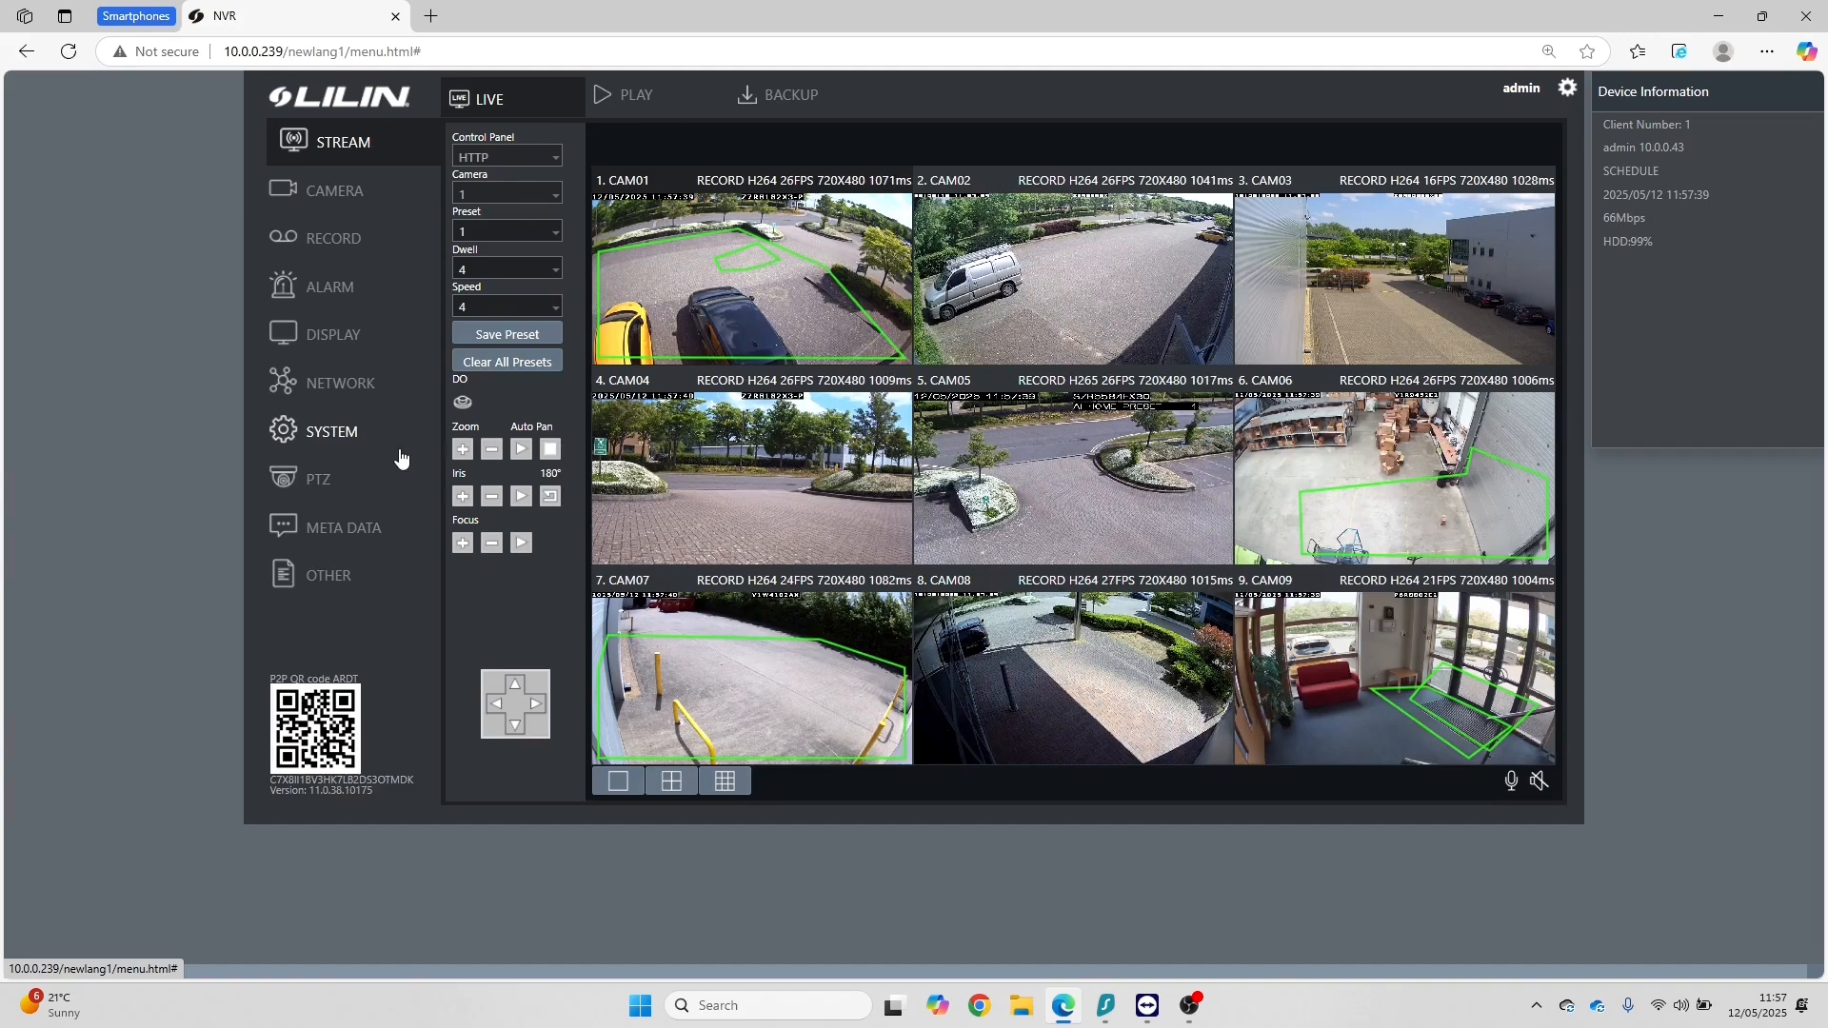
# Step: In the alarm output's notification channel events, enable Person and Car for CAM07 under Event #5 (Restricted Area) and apply the settings
pyautogui.click(346, 293)
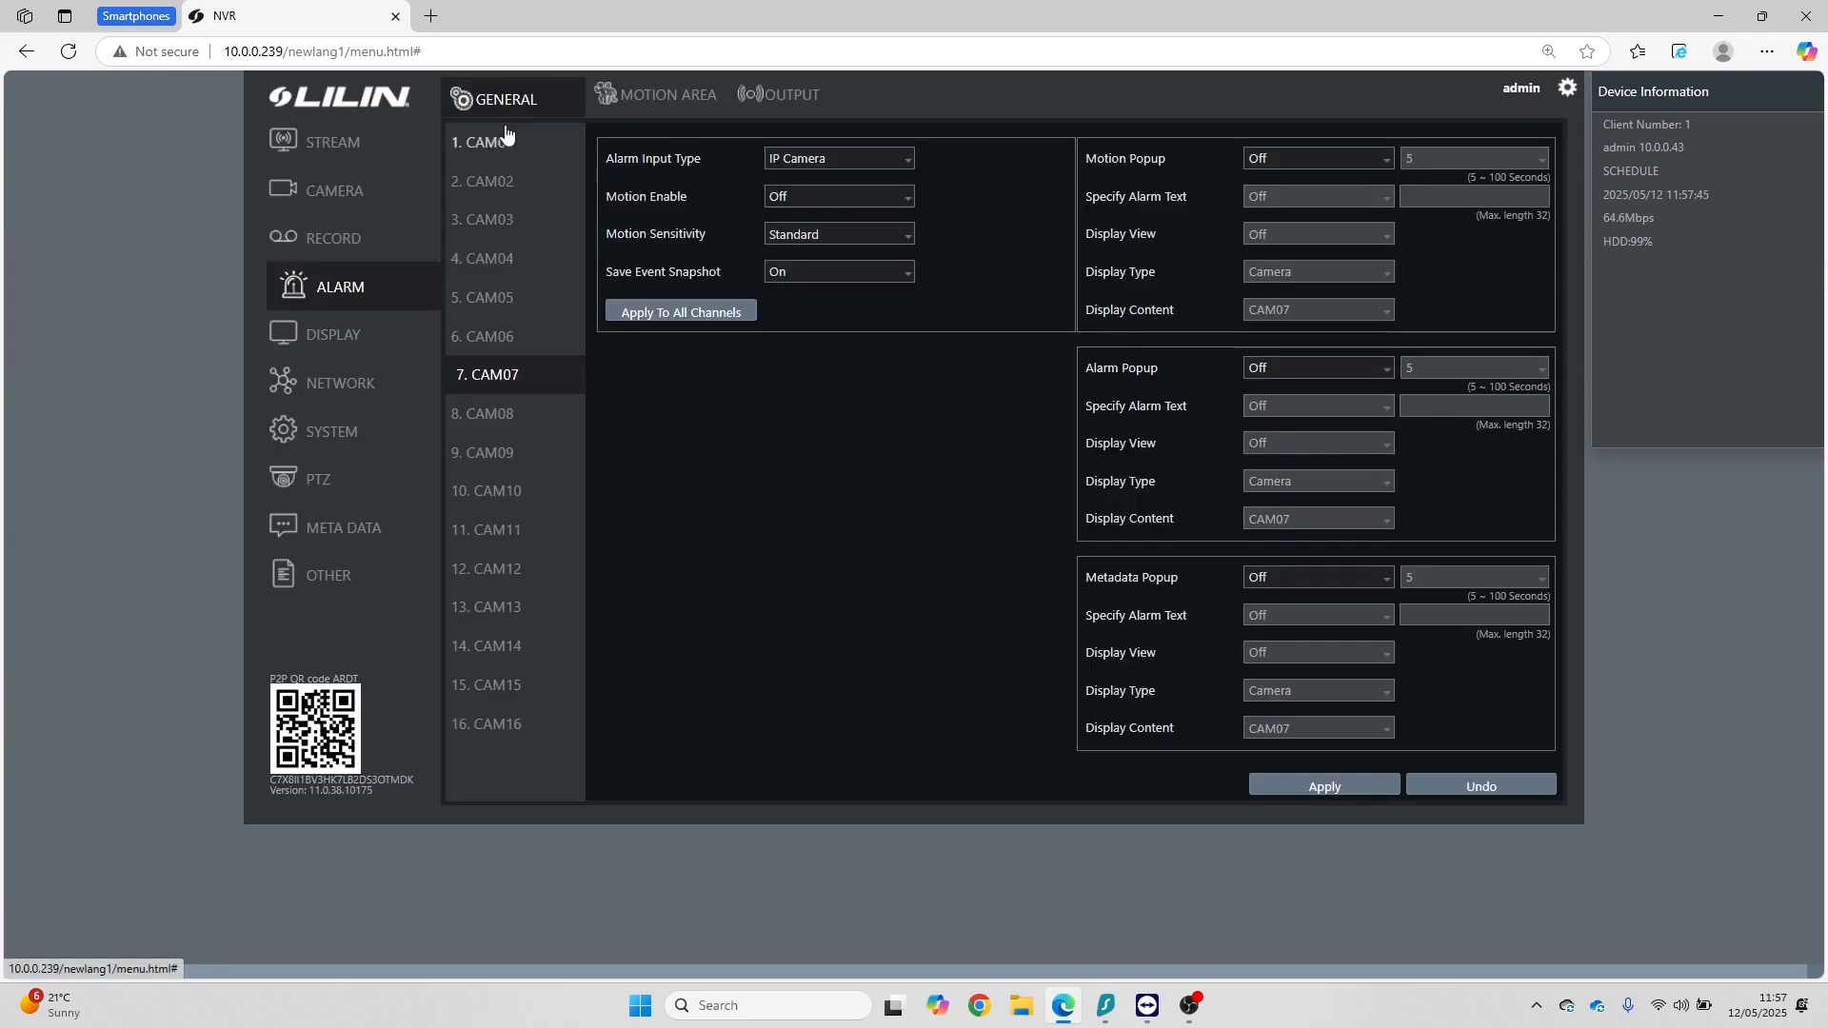
pyautogui.click(804, 97)
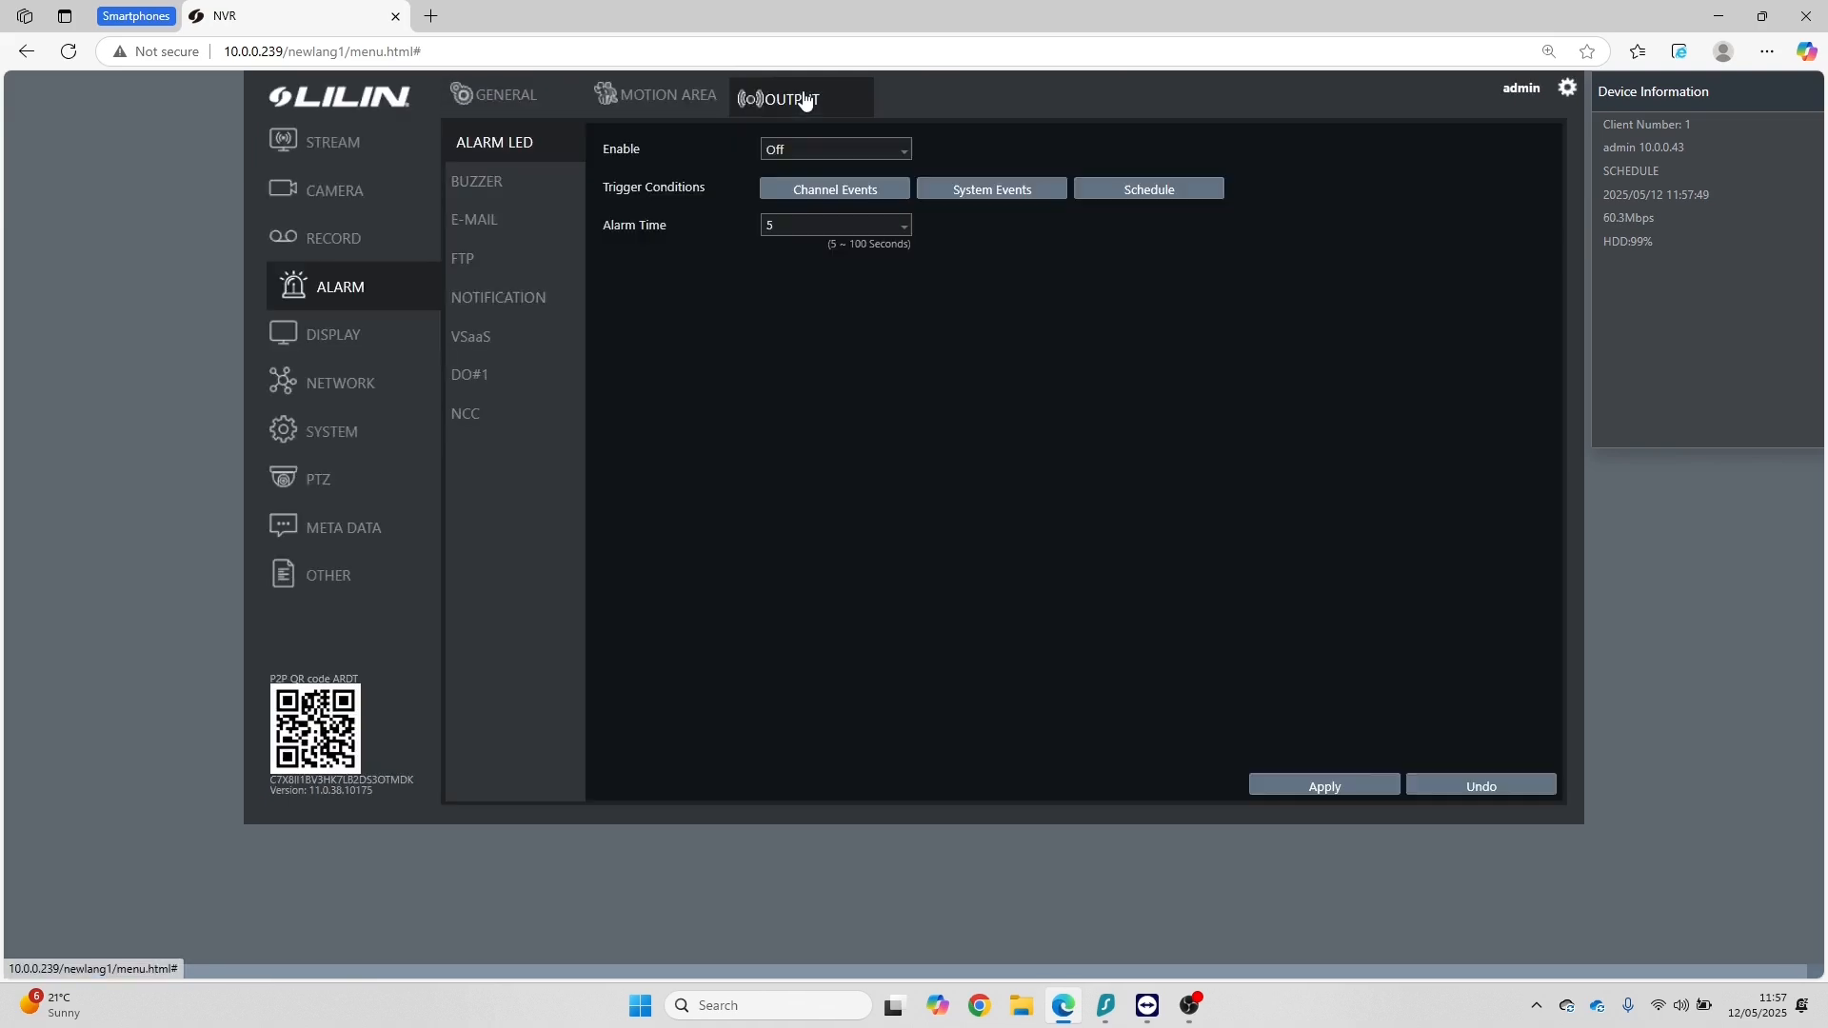
pyautogui.click(519, 303)
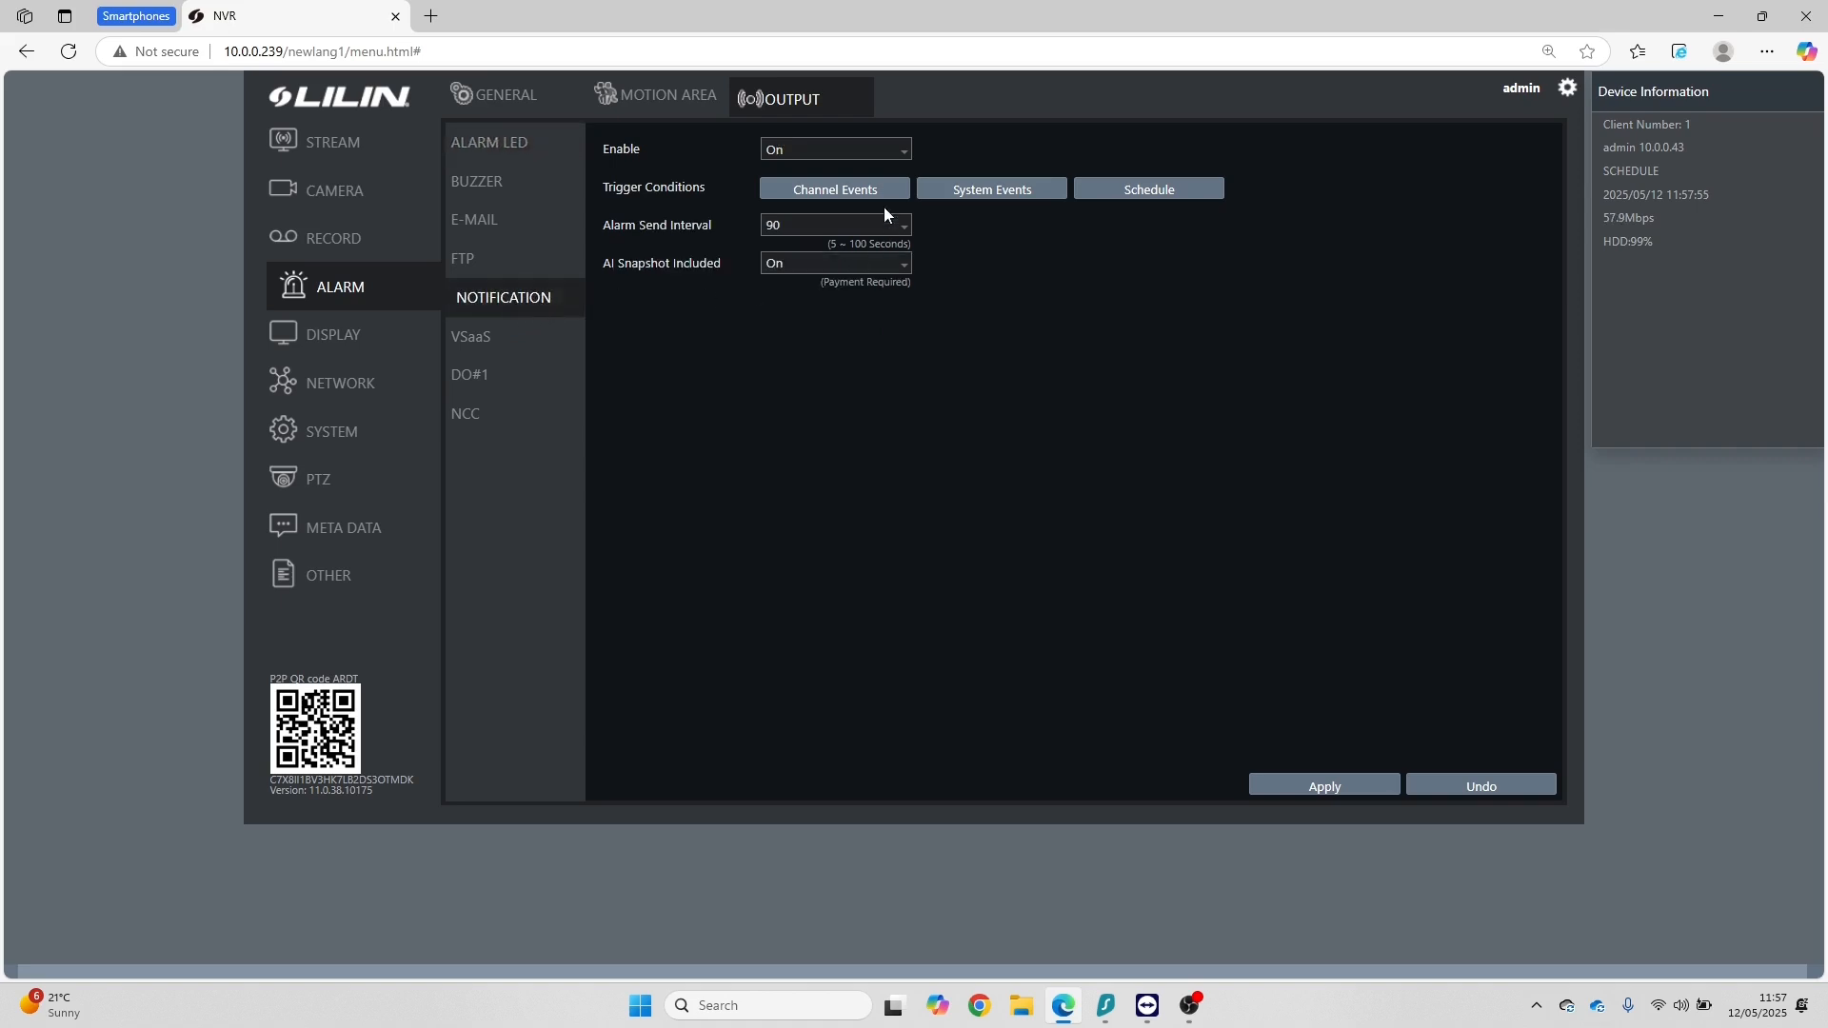
pyautogui.click(842, 194)
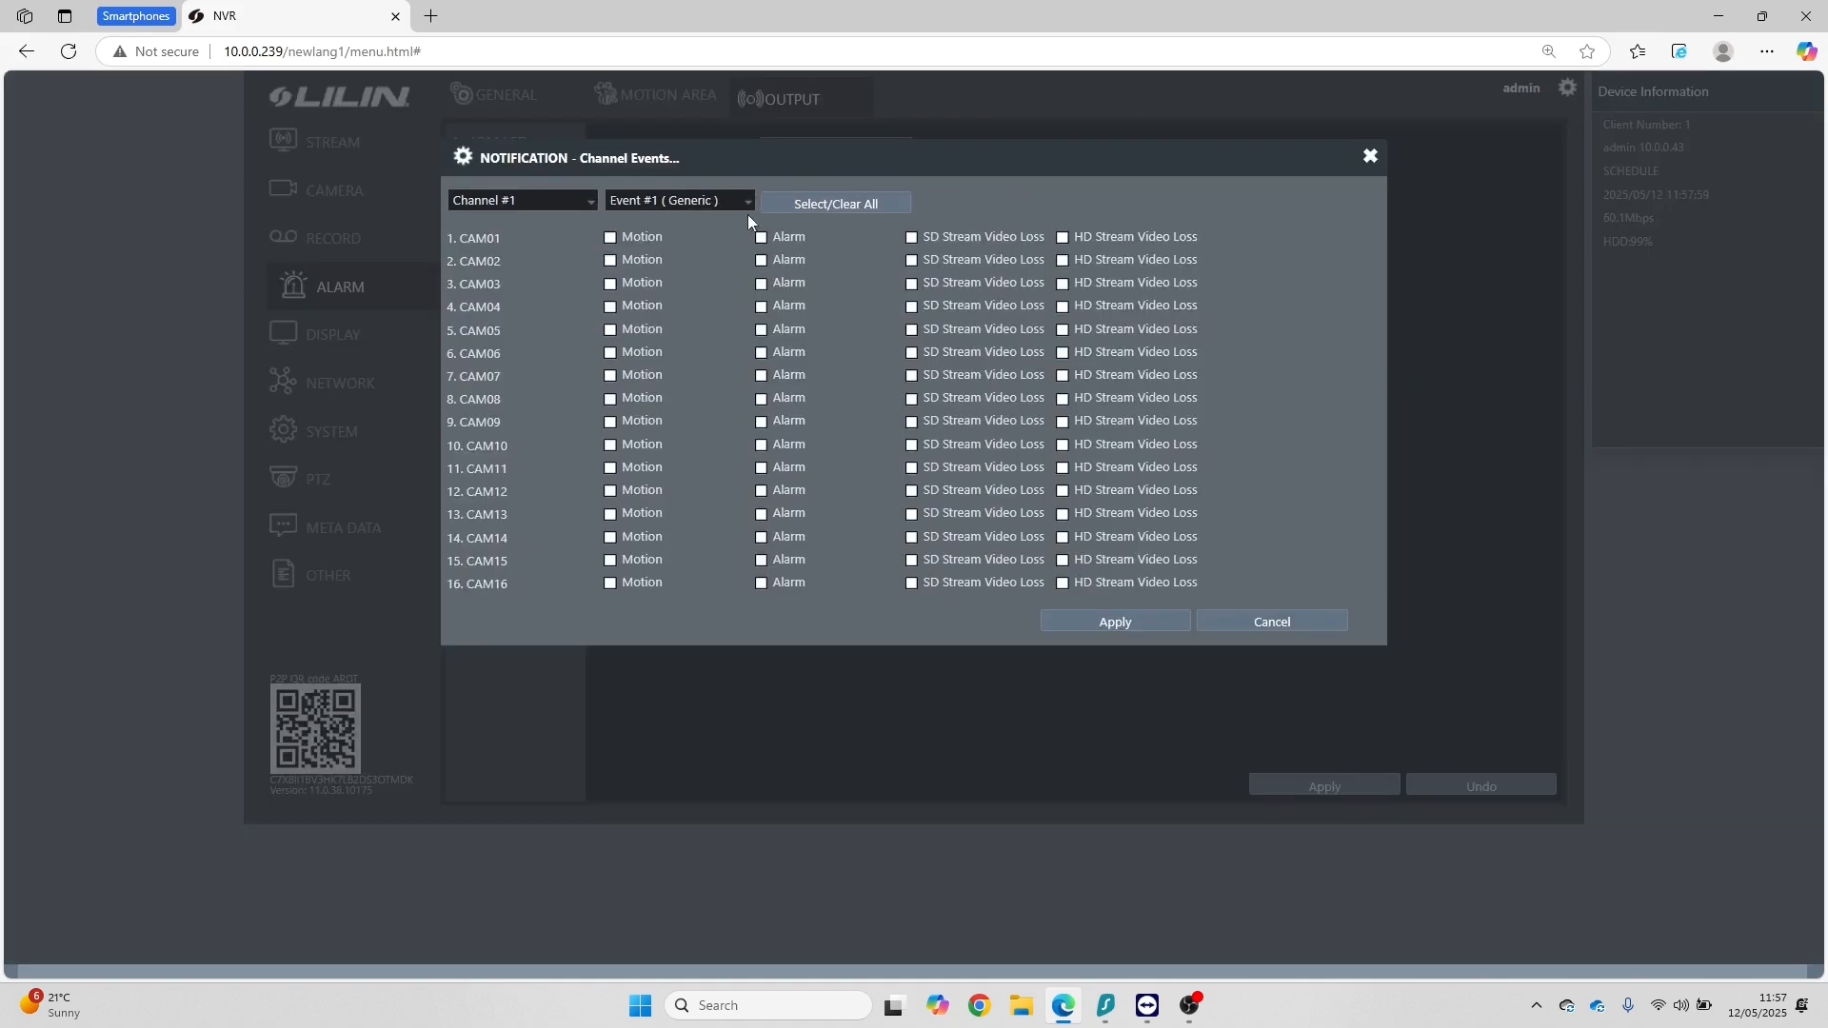
pyautogui.click(716, 204)
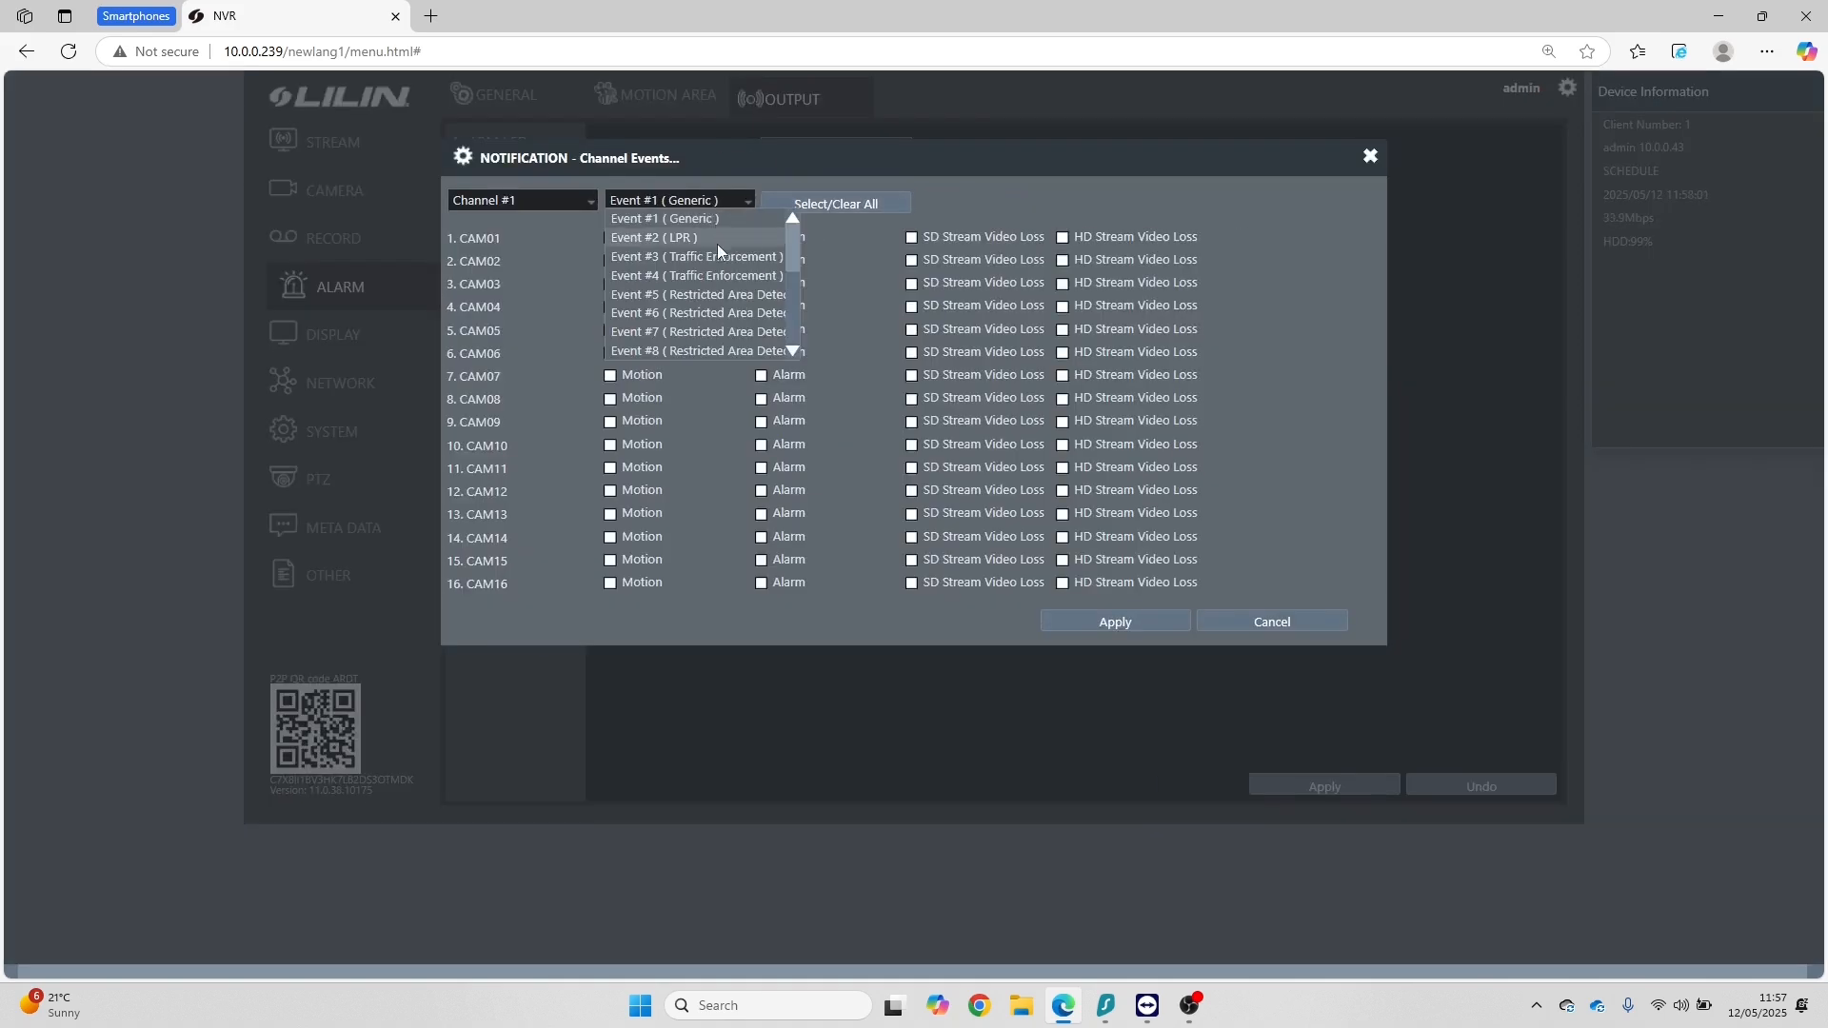
pyautogui.click(725, 296)
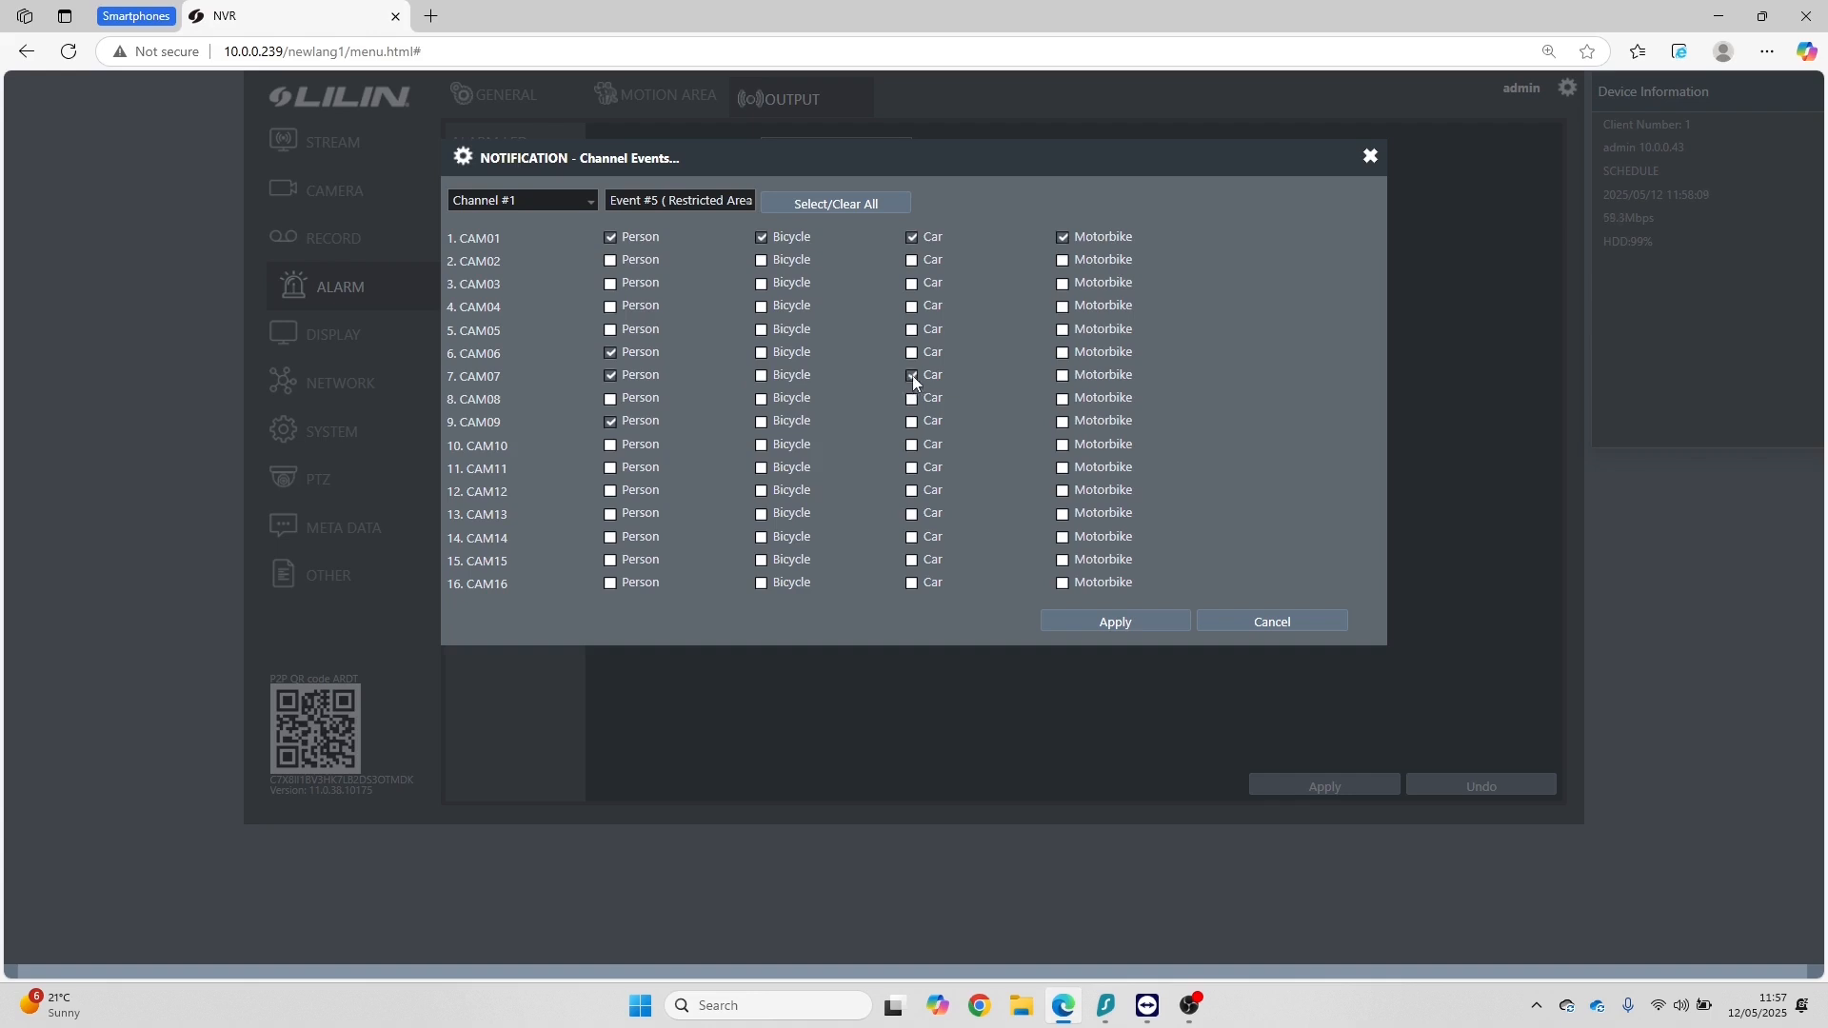
pyautogui.click(1123, 625)
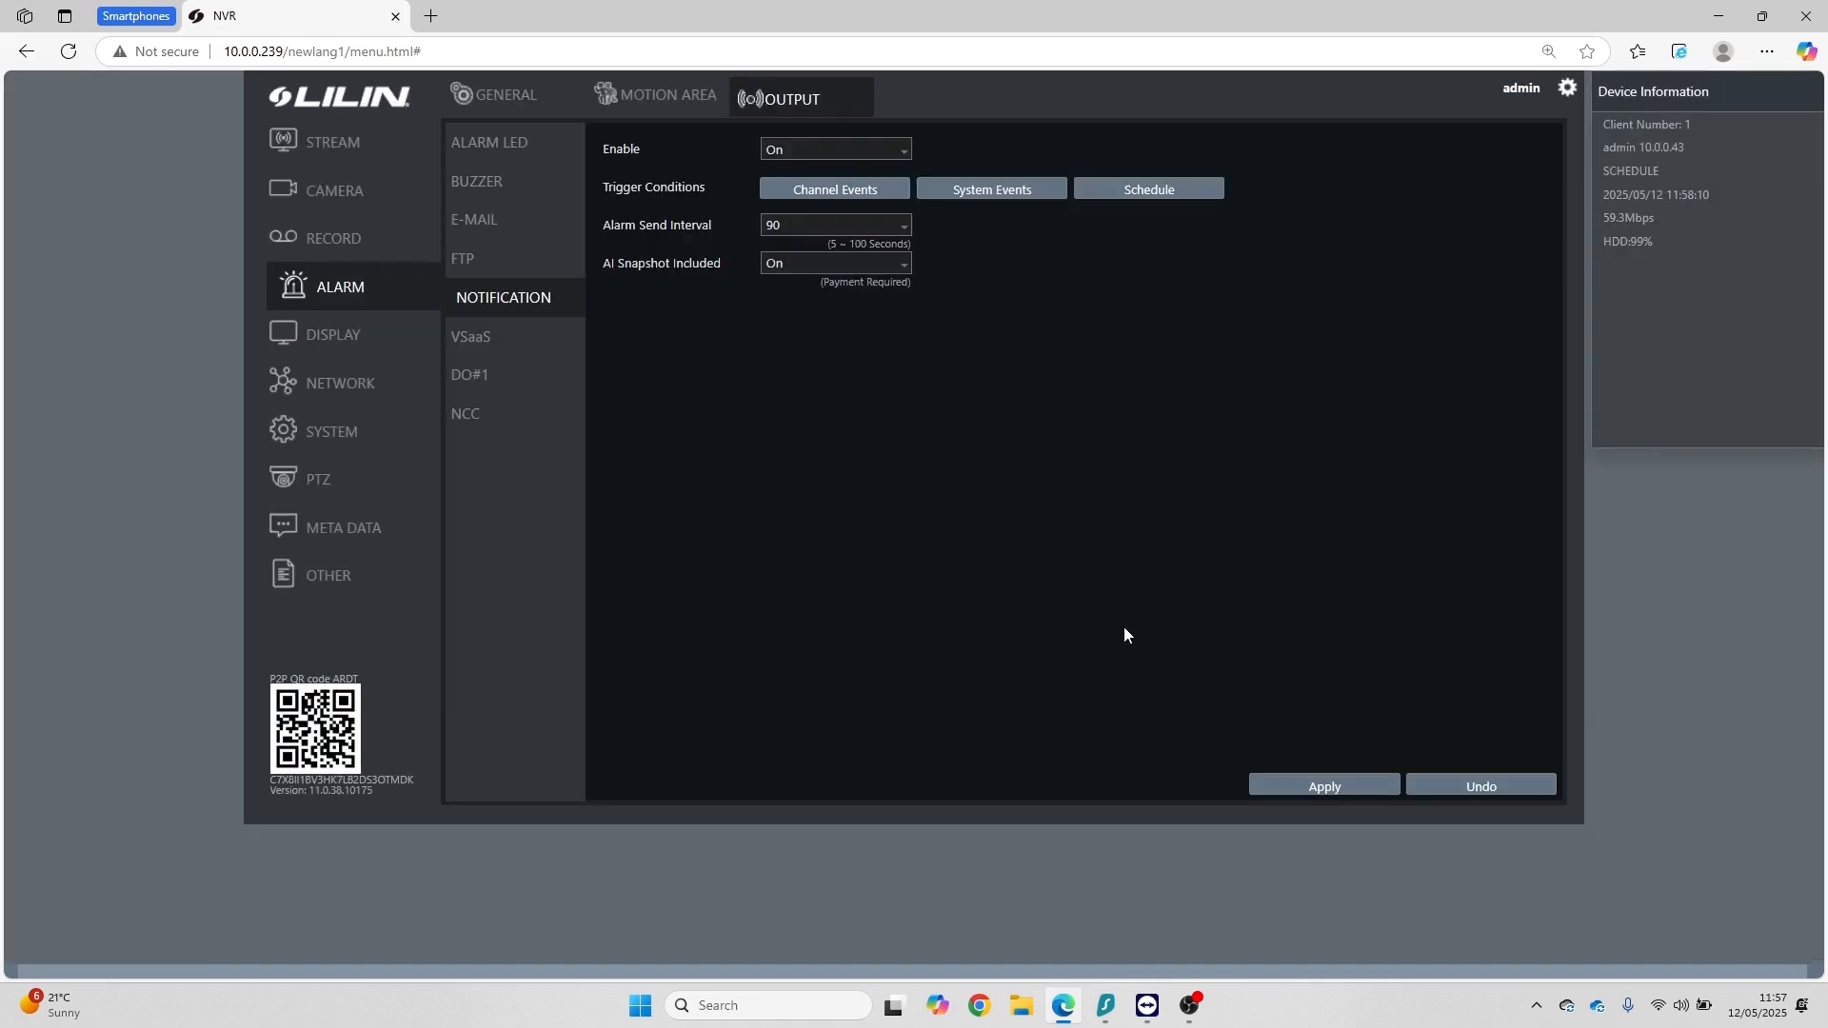
pyautogui.click(1327, 792)
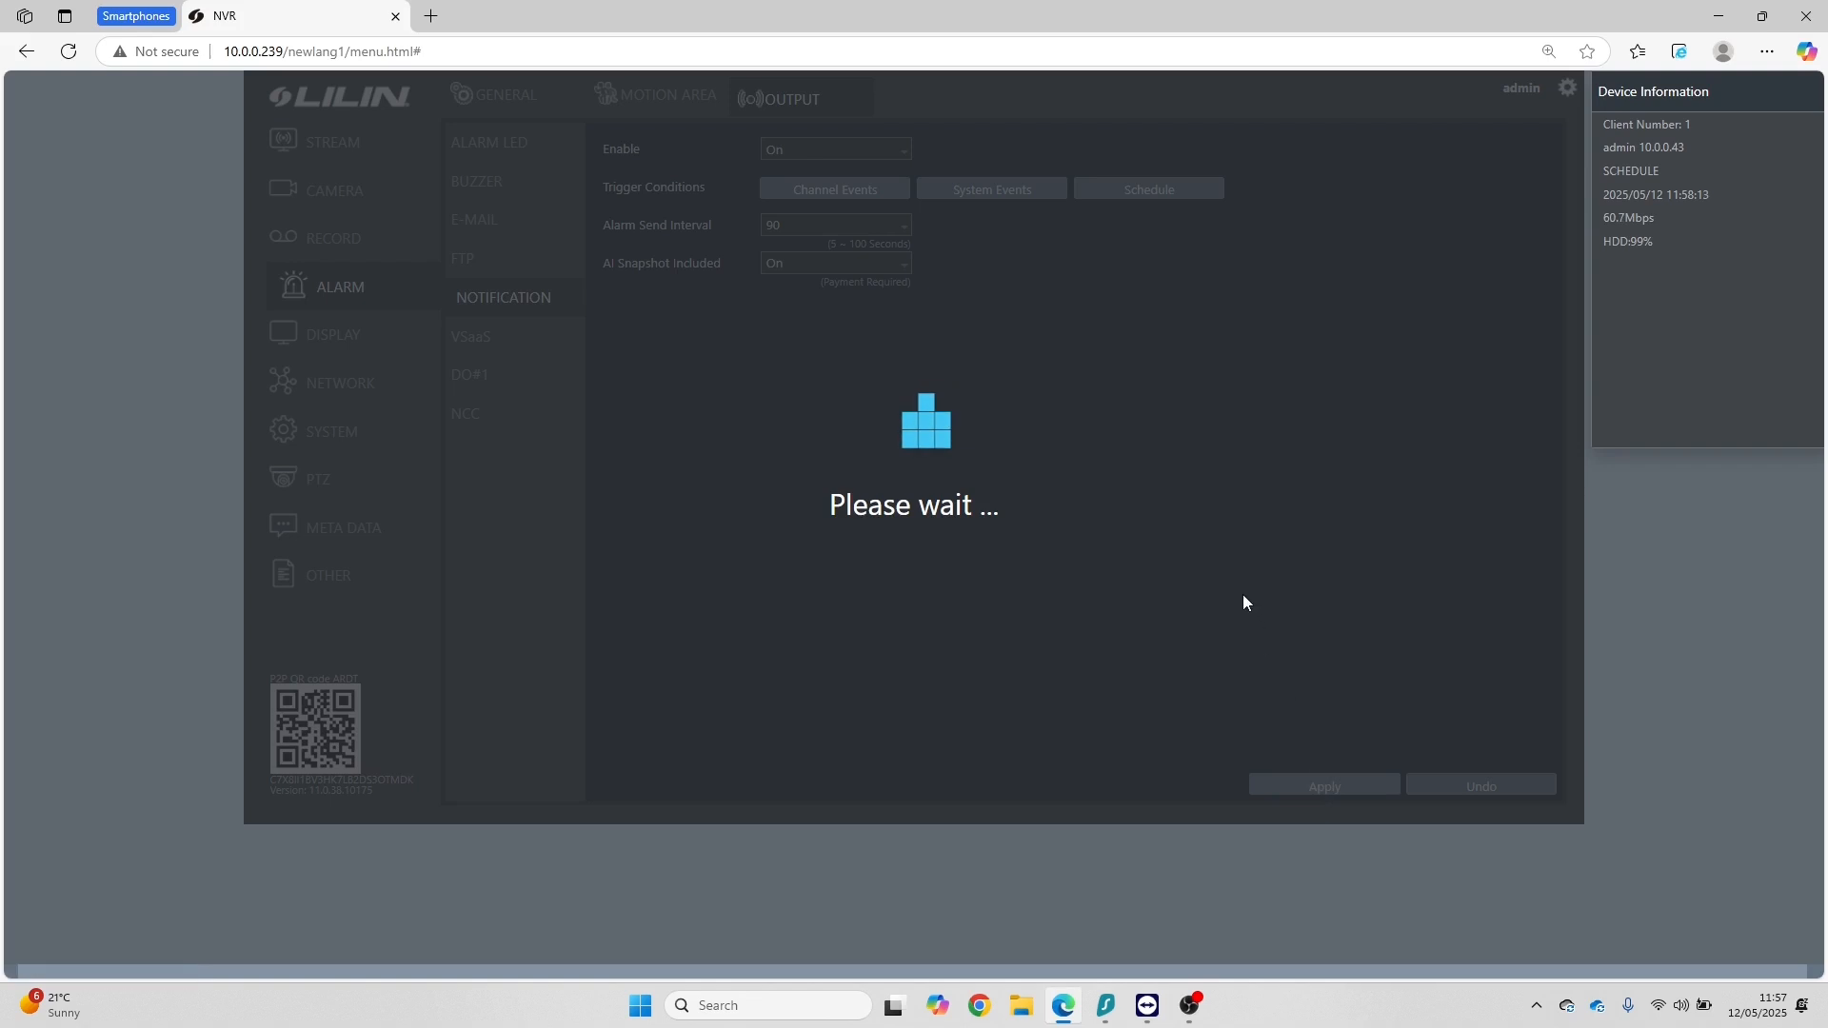